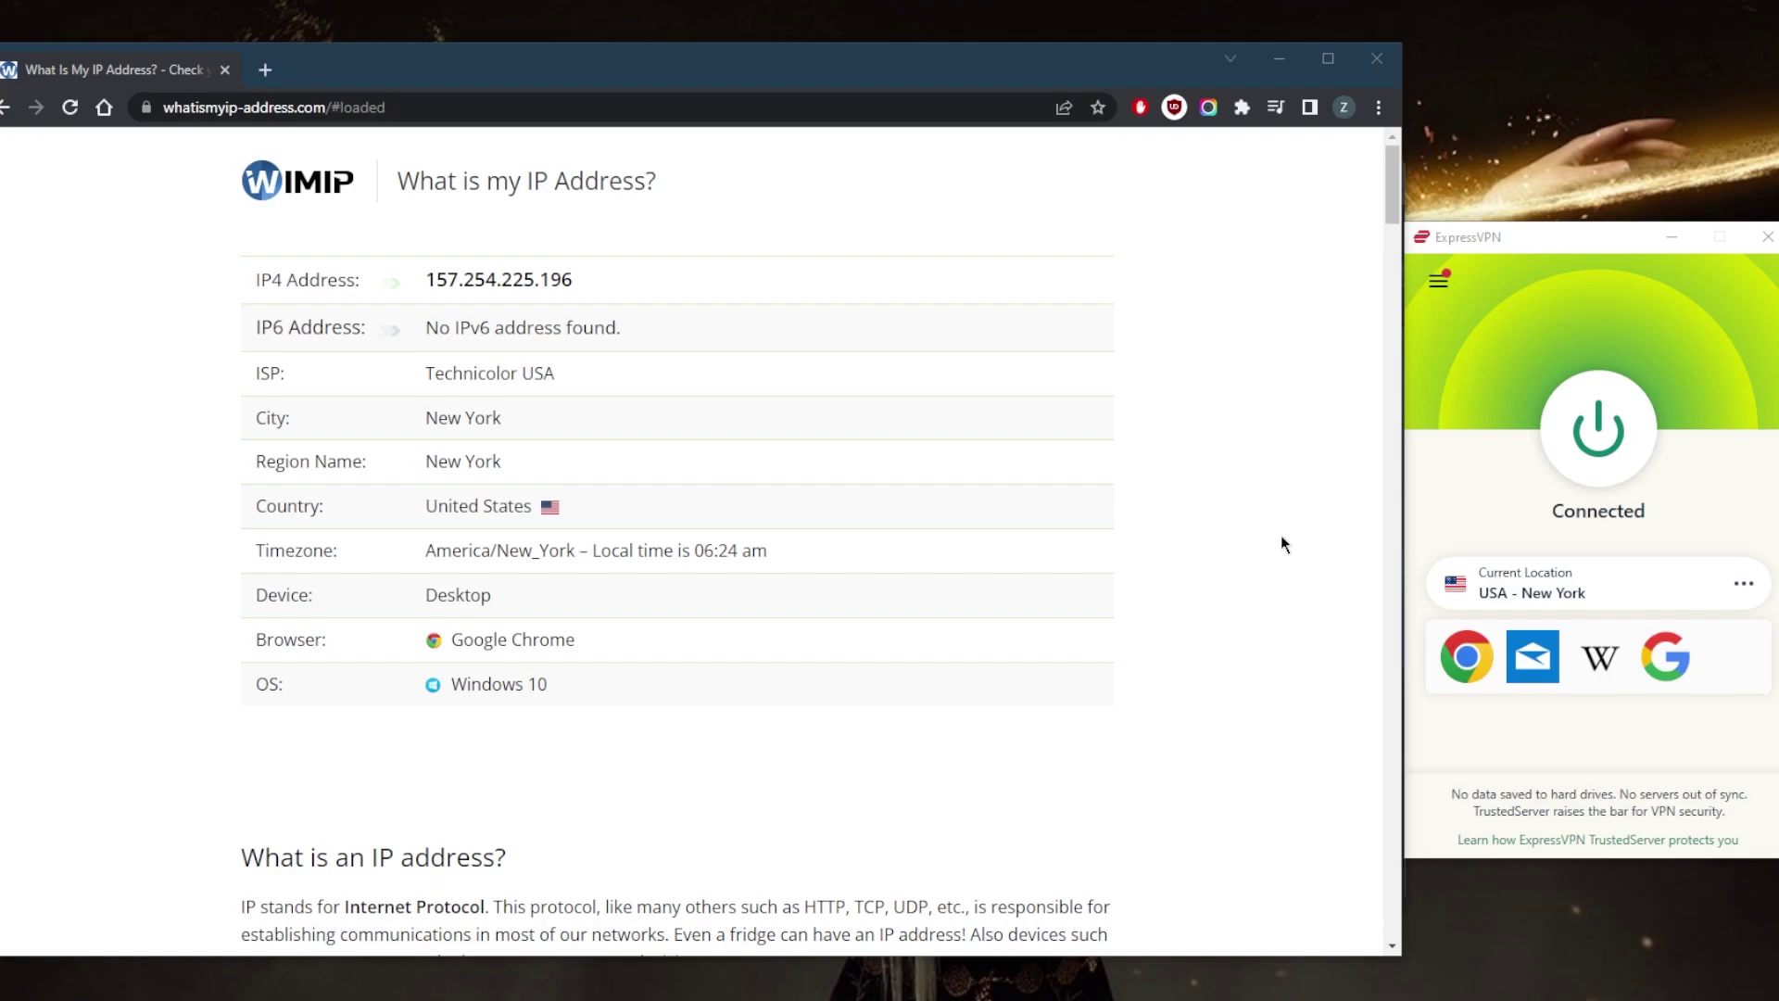
# - Check the New York, United States IP on whatismyip-address.com, then focus the ExpressVPN window
pyautogui.click(765, 430)
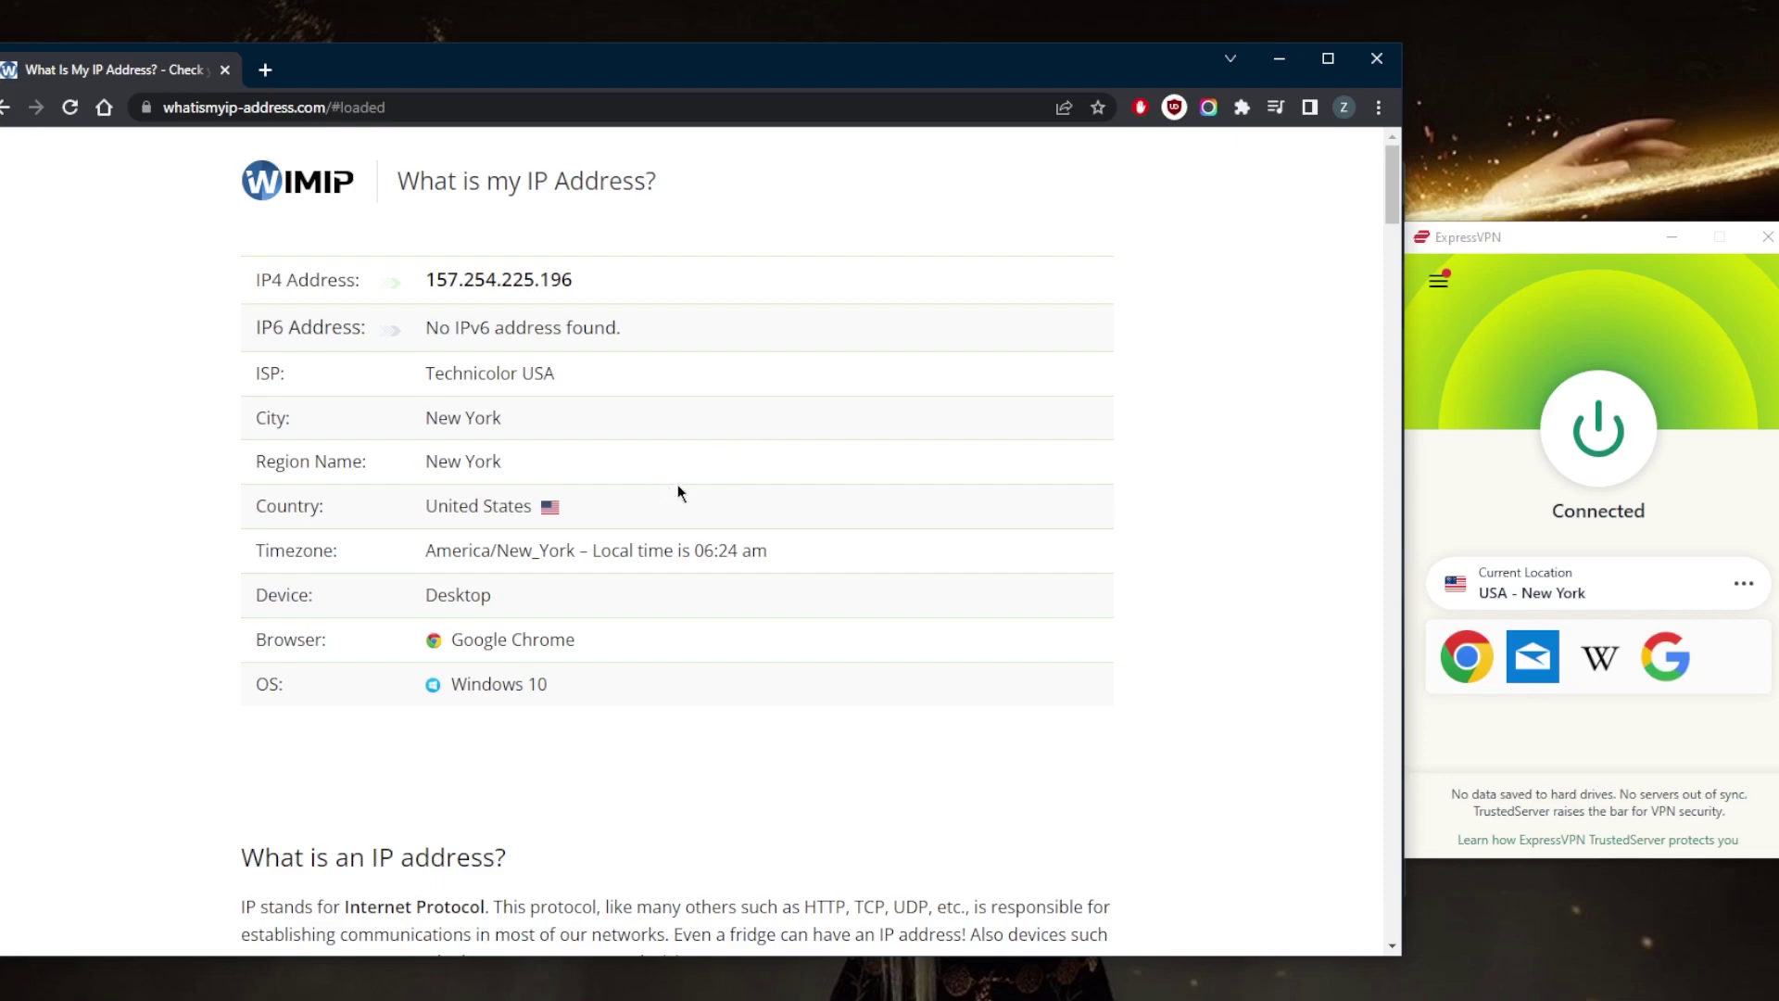
pyautogui.click(1480, 483)
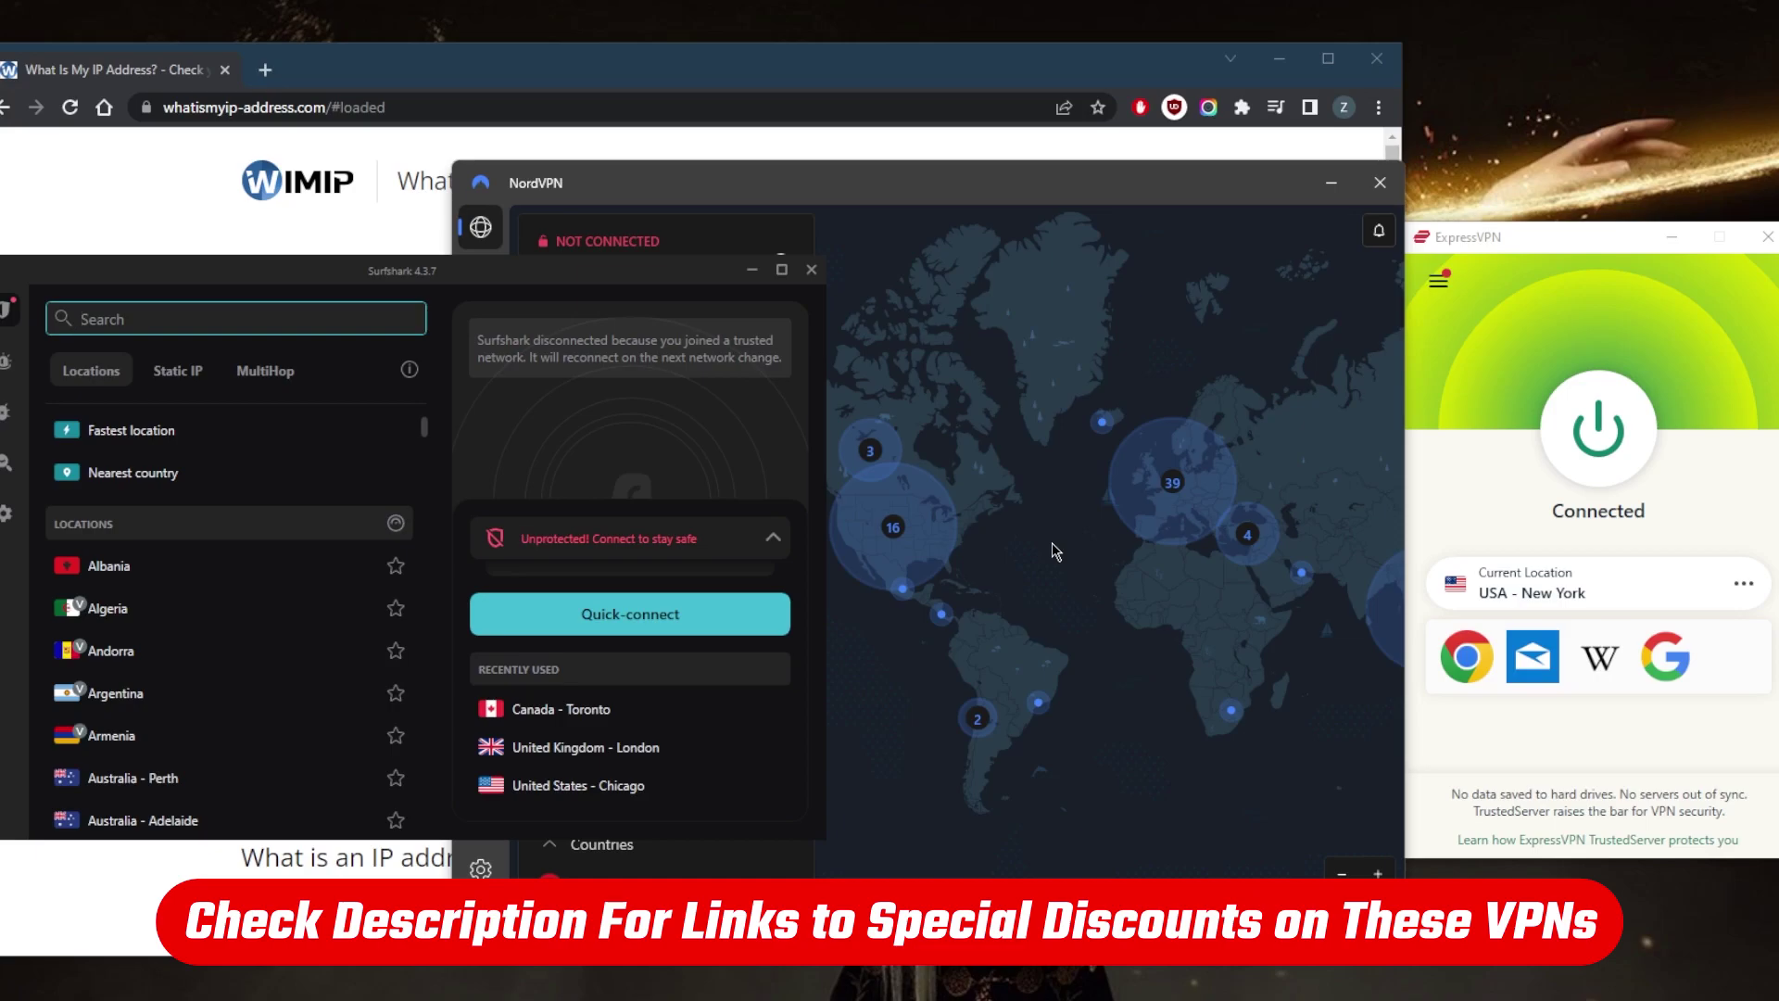
# - Browse NordVPN's Meshnet, Dark Web Monitor and Threat Protection panels, then return to Connect
pyautogui.click(1440, 416)
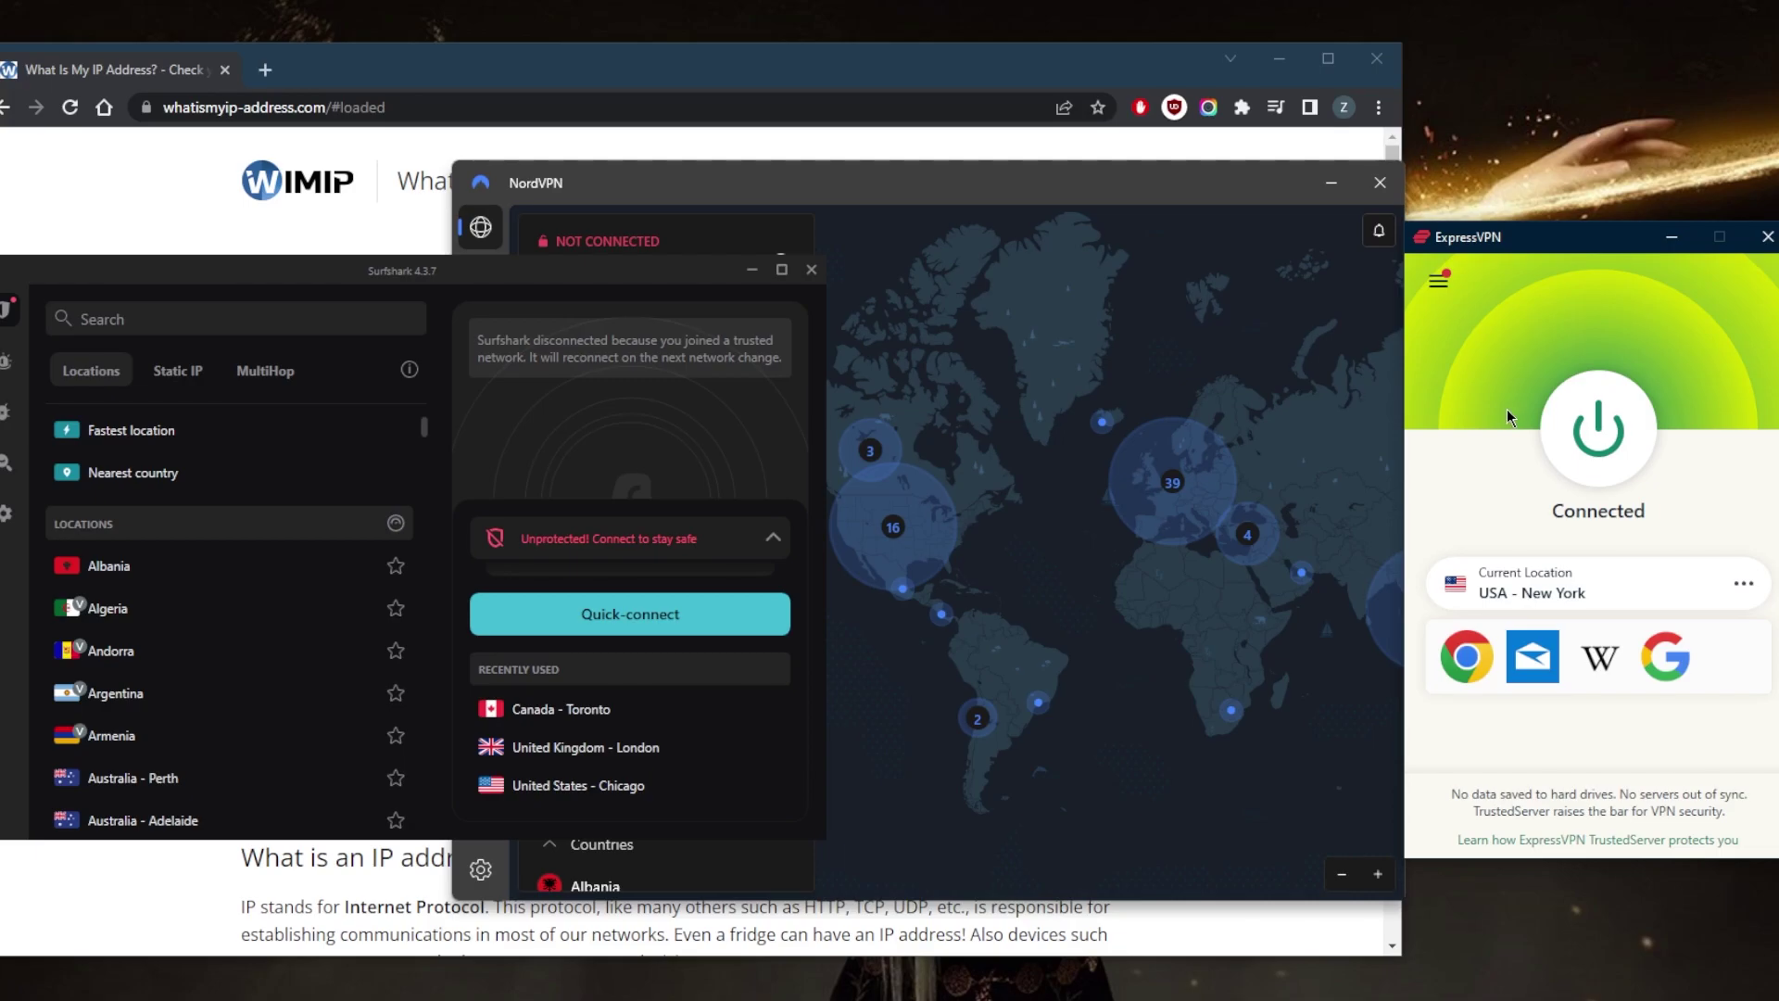
pyautogui.click(1343, 384)
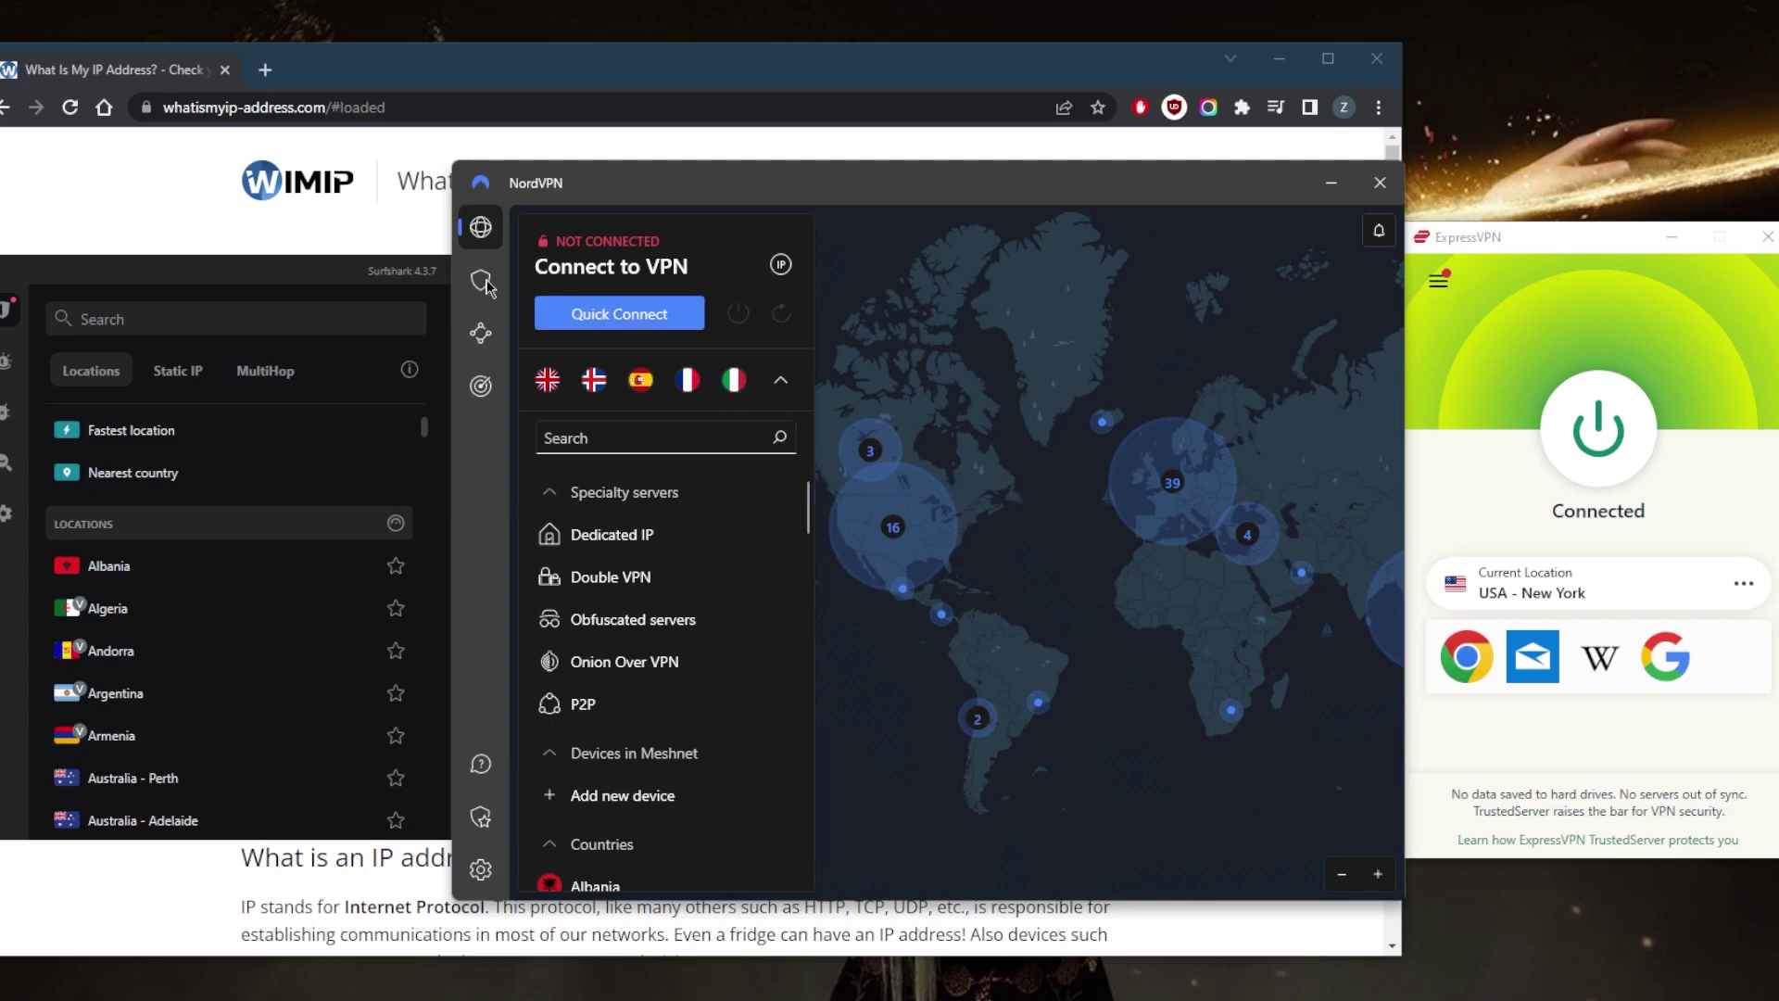
pyautogui.click(480, 332)
pyautogui.click(480, 385)
pyautogui.click(480, 280)
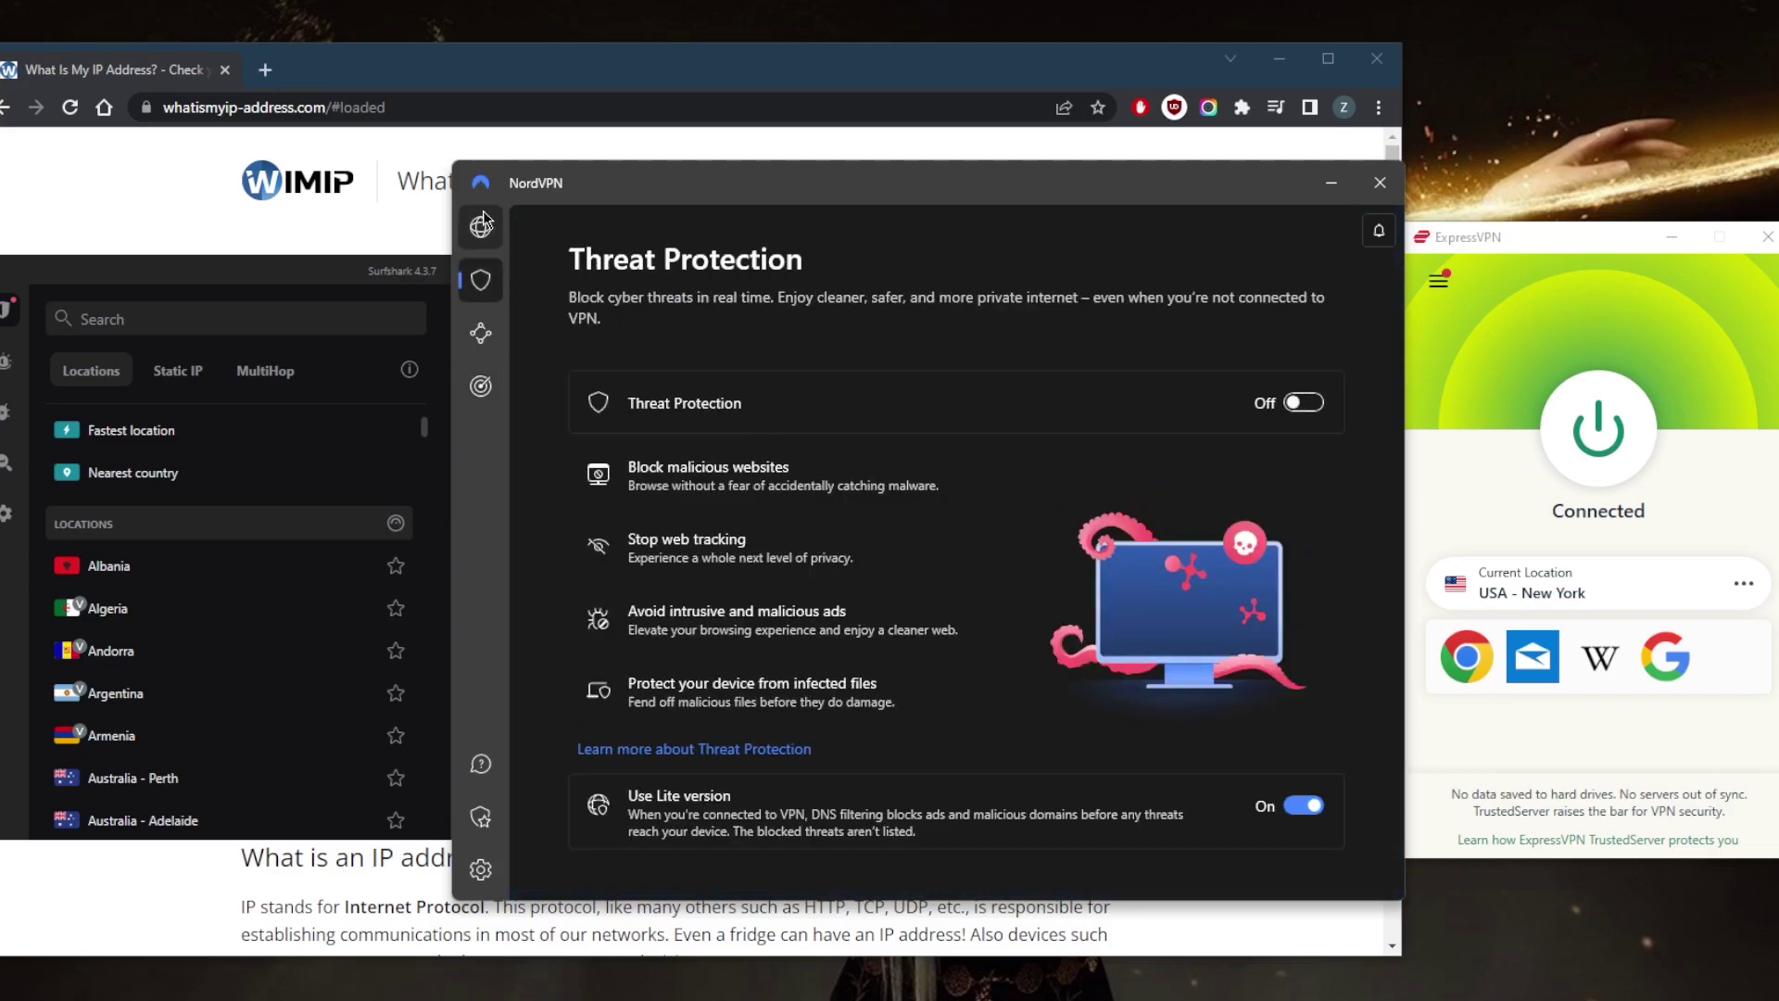
pyautogui.click(480, 227)
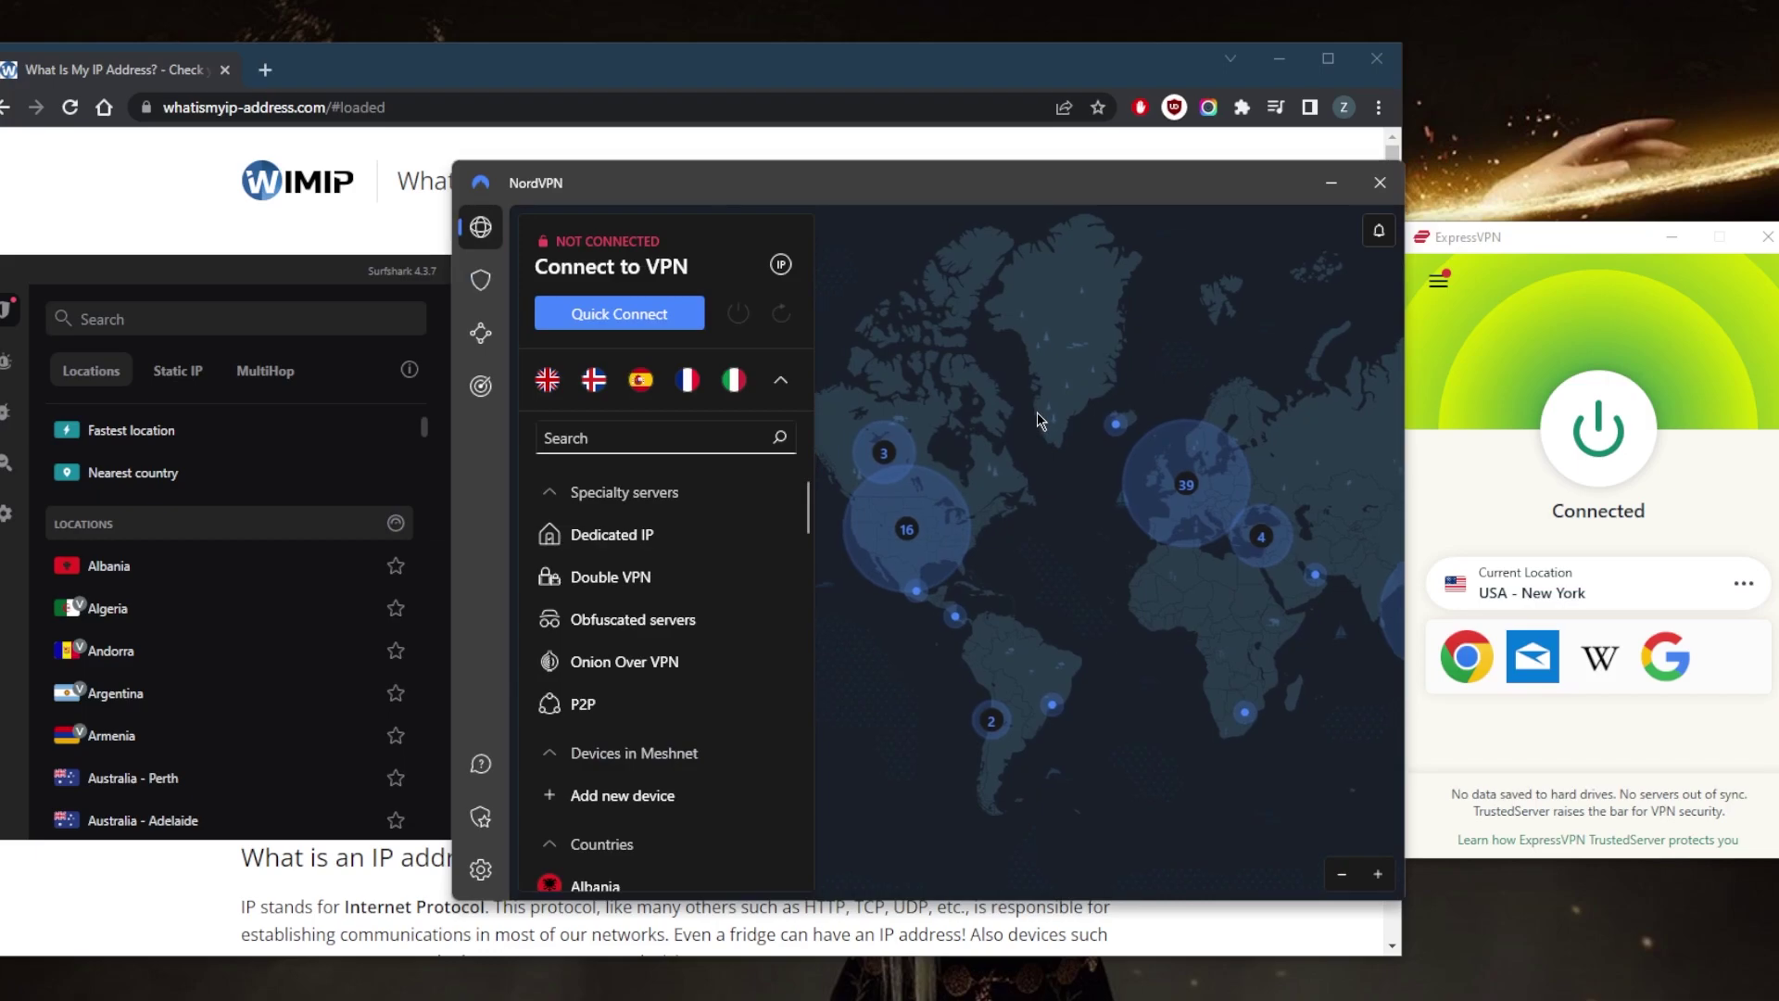
# - Raise Surfshark, then the Chrome IP lookup page still showing New York, then ExpressVPN
pyautogui.click(413, 278)
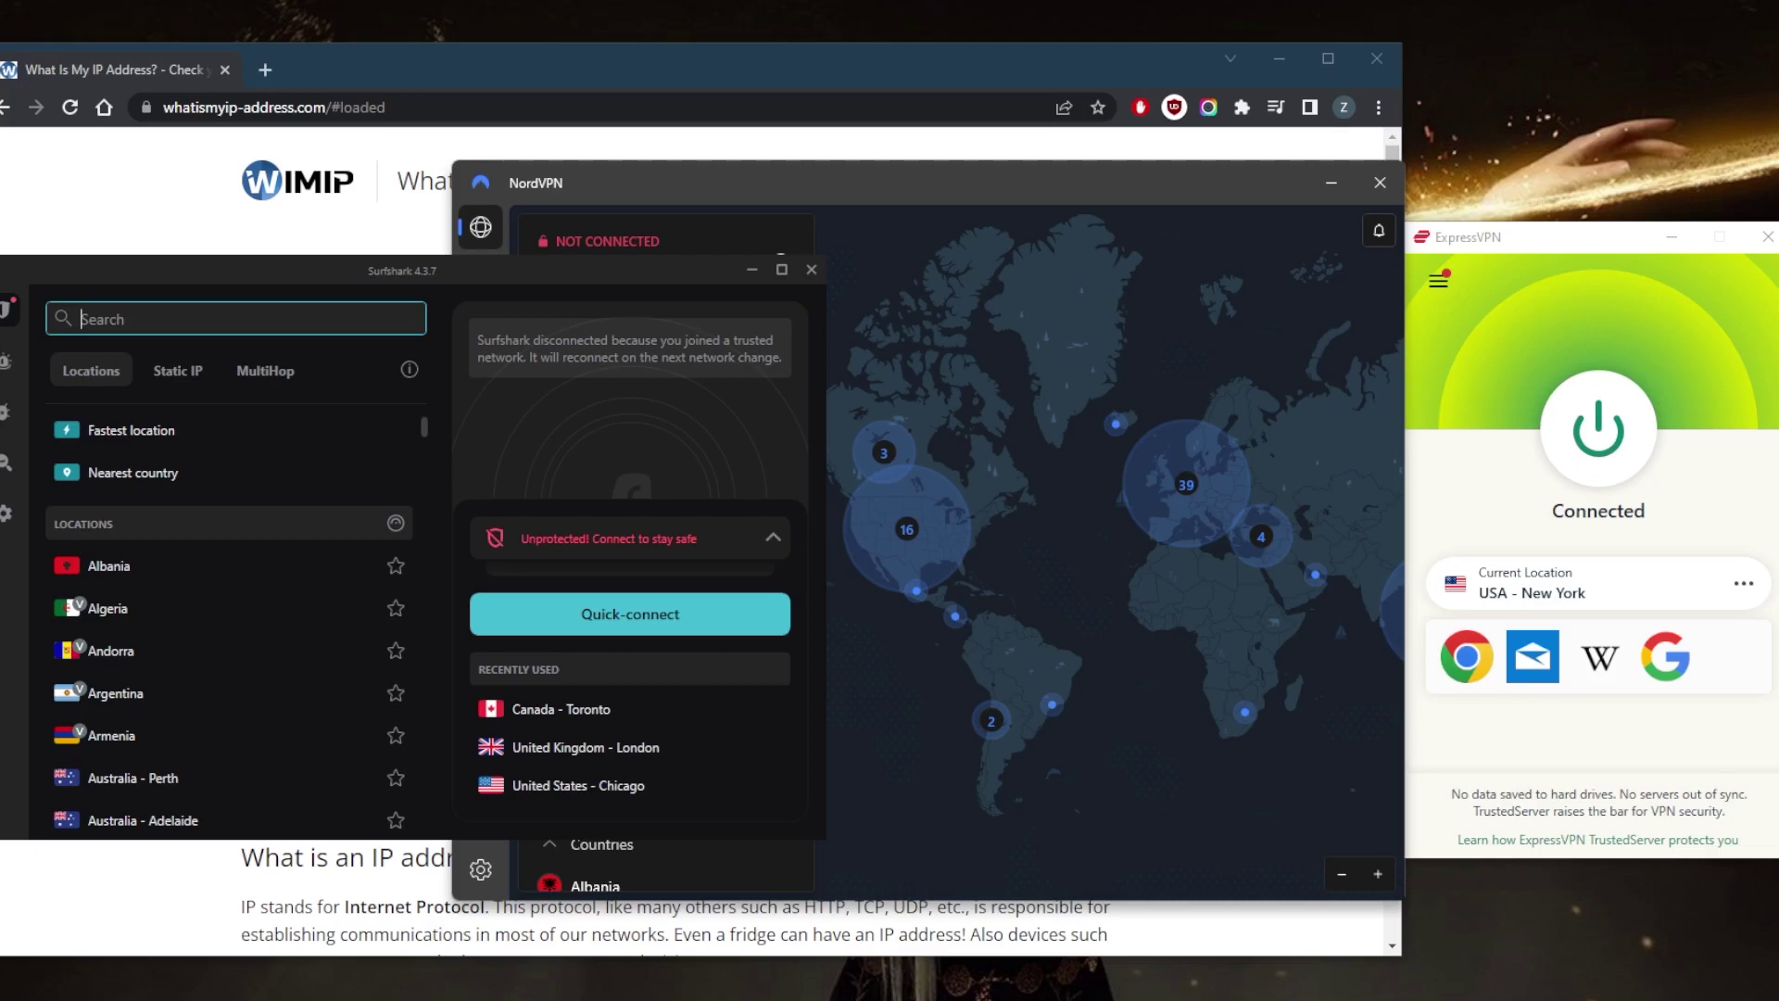
pyautogui.click(1038, 78)
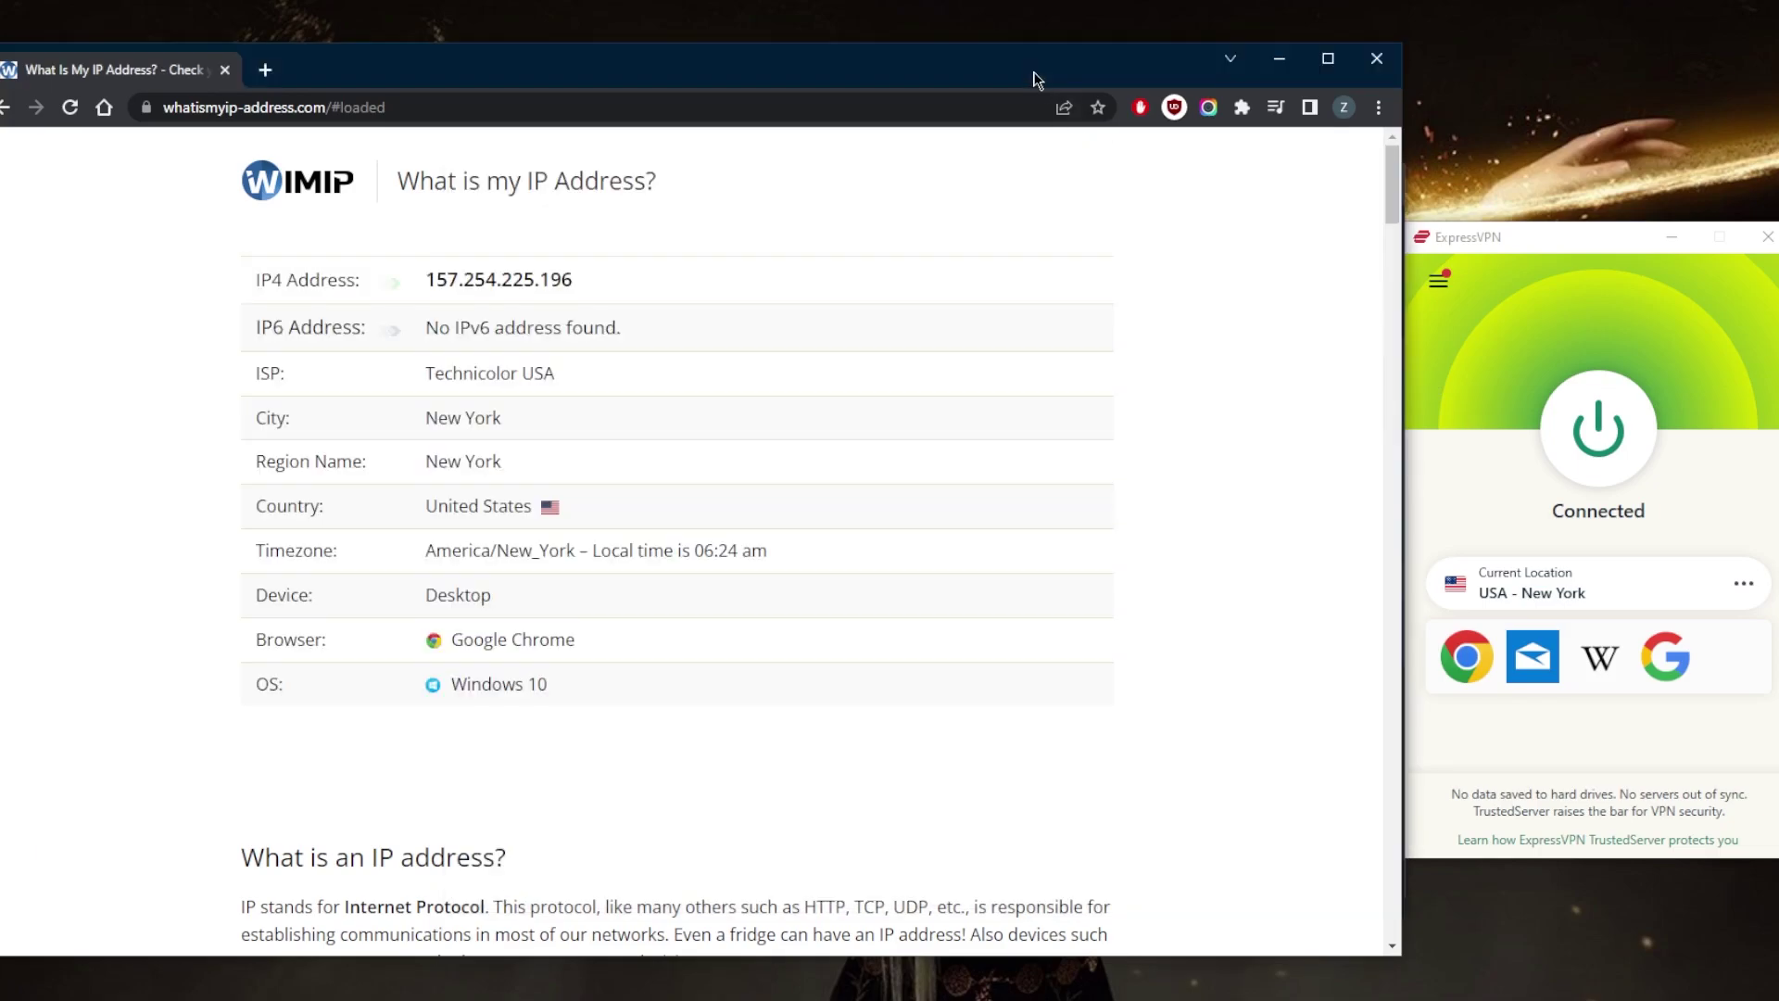
pyautogui.click(1478, 404)
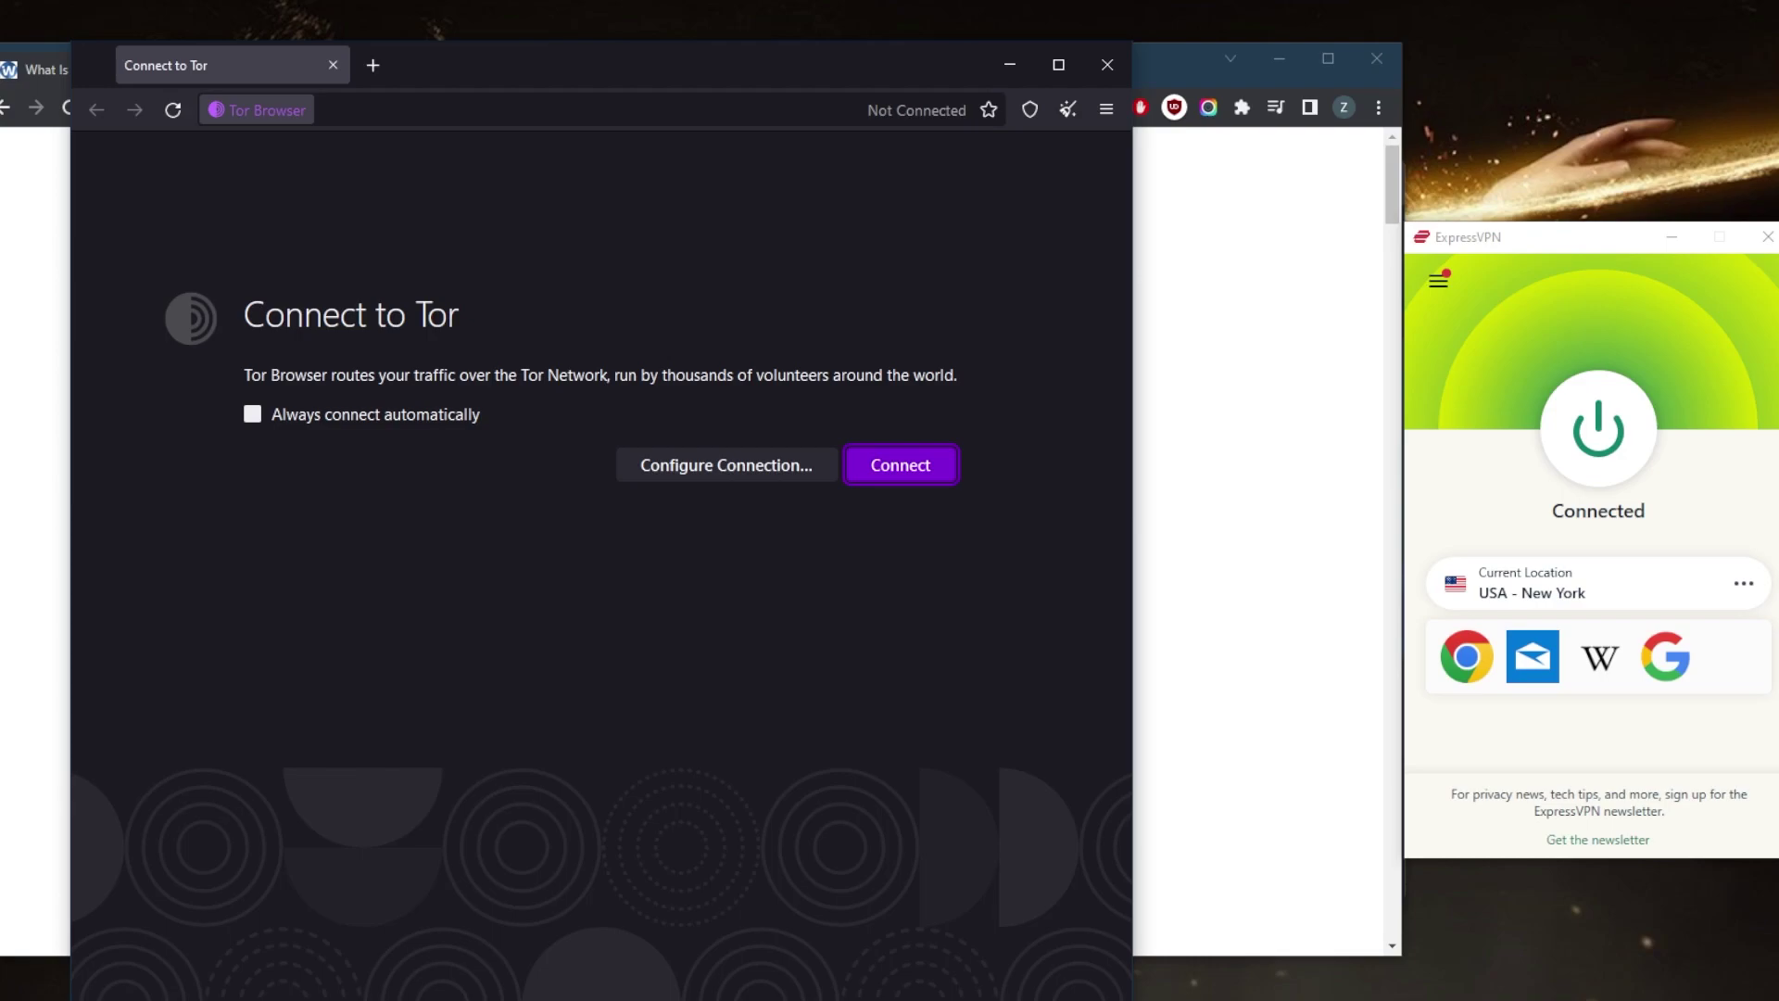
# - Connect Tor Browser to the Tor network from its Connect to Tor page
pyautogui.click(908, 467)
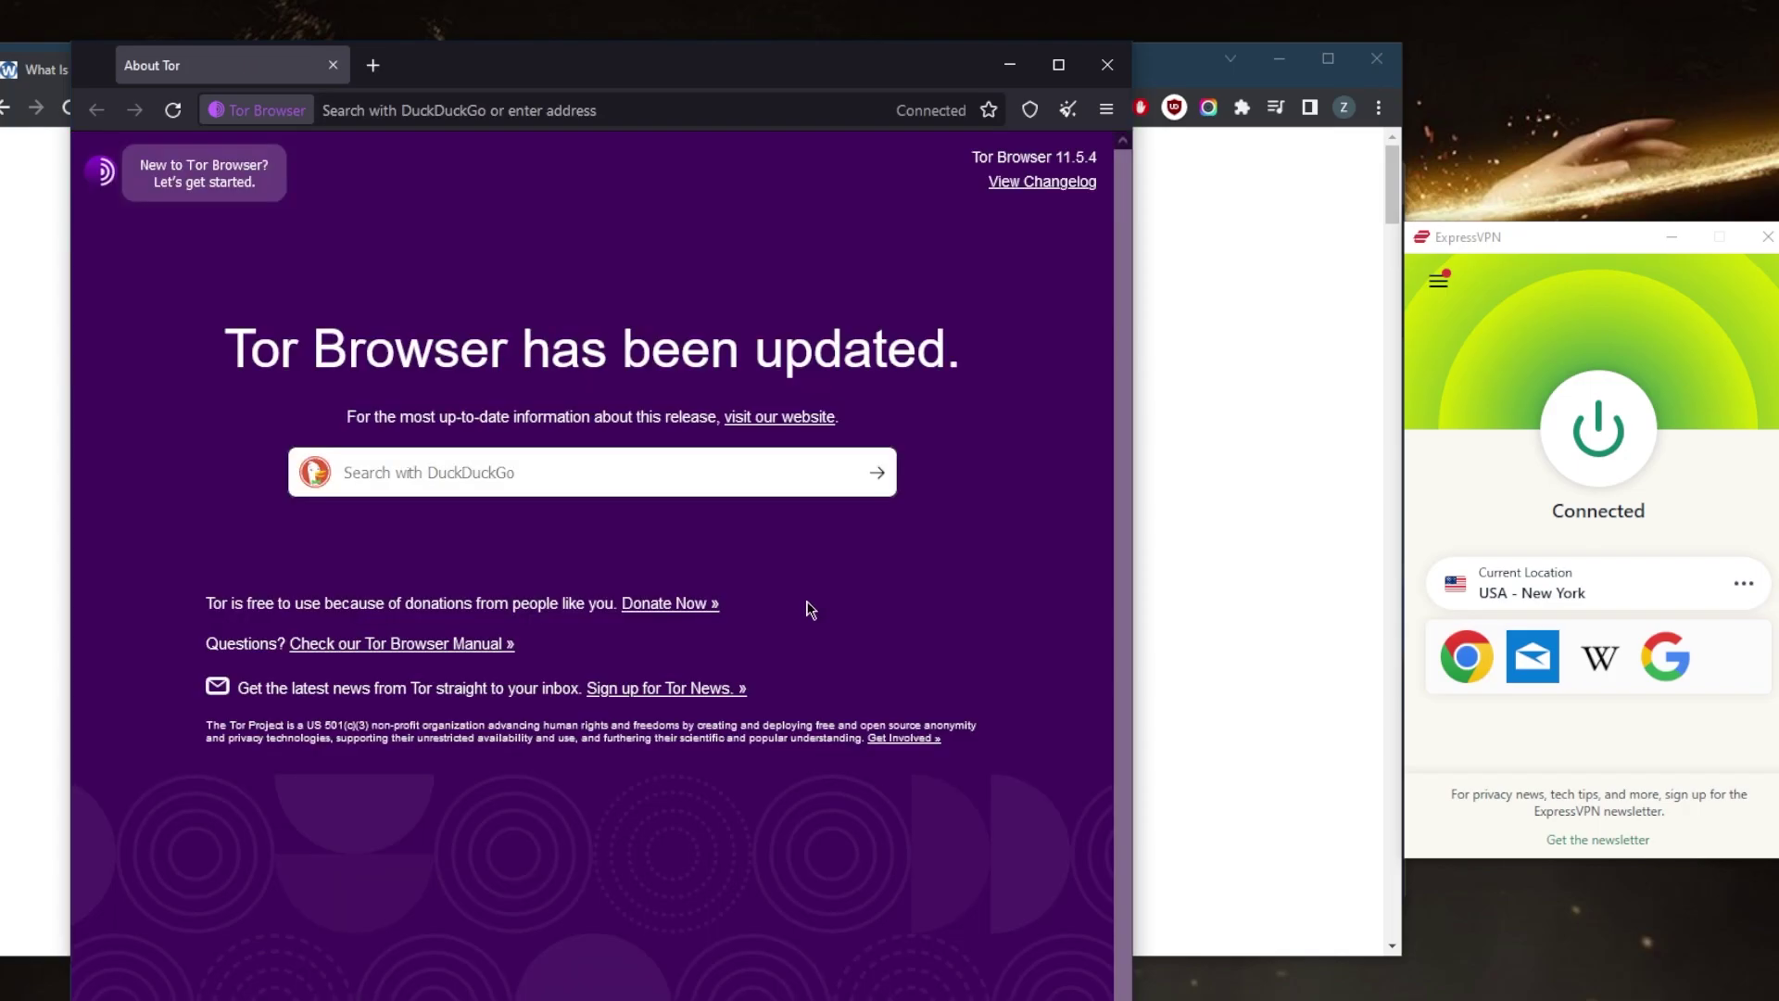
# - Move the Tor Browser window up and to the right, out of the way
pyautogui.moveTo(829, 76); pyautogui.dragTo(893, 50)
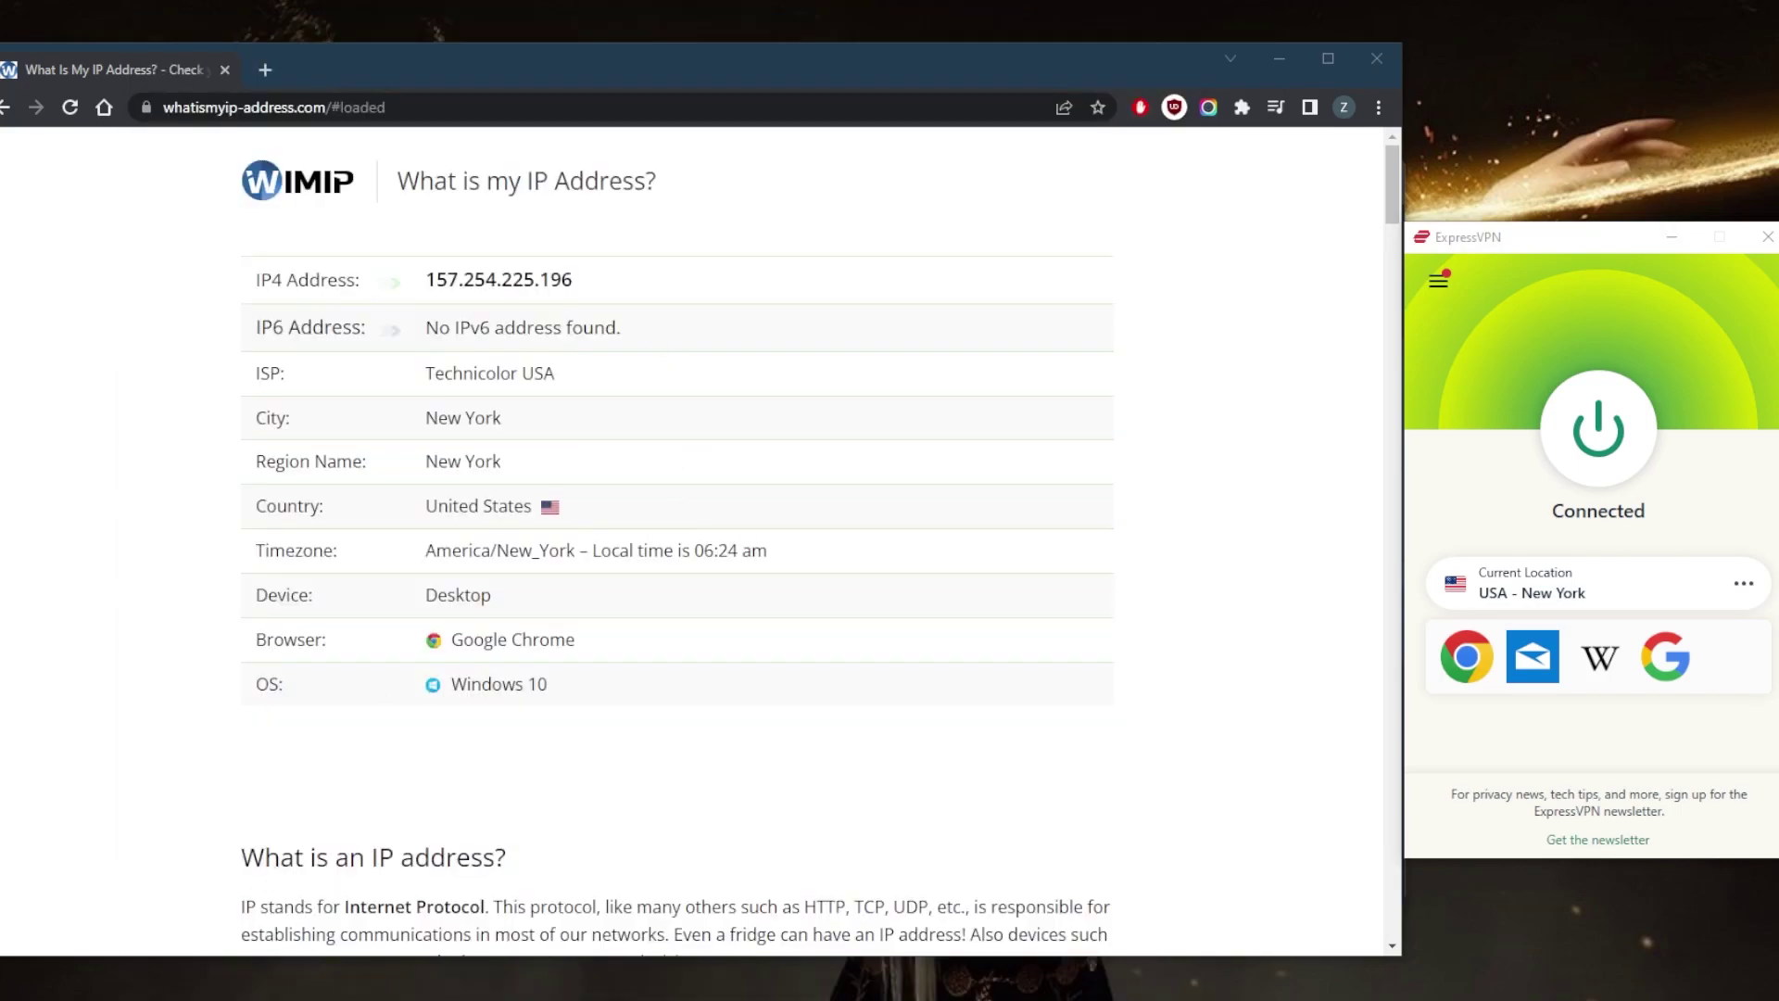
# - Toggle Use a proxy server on and back off in Proxy settings, close Settings, and raise NordVPN
pyautogui.press('super')
pyautogui.write('prox')
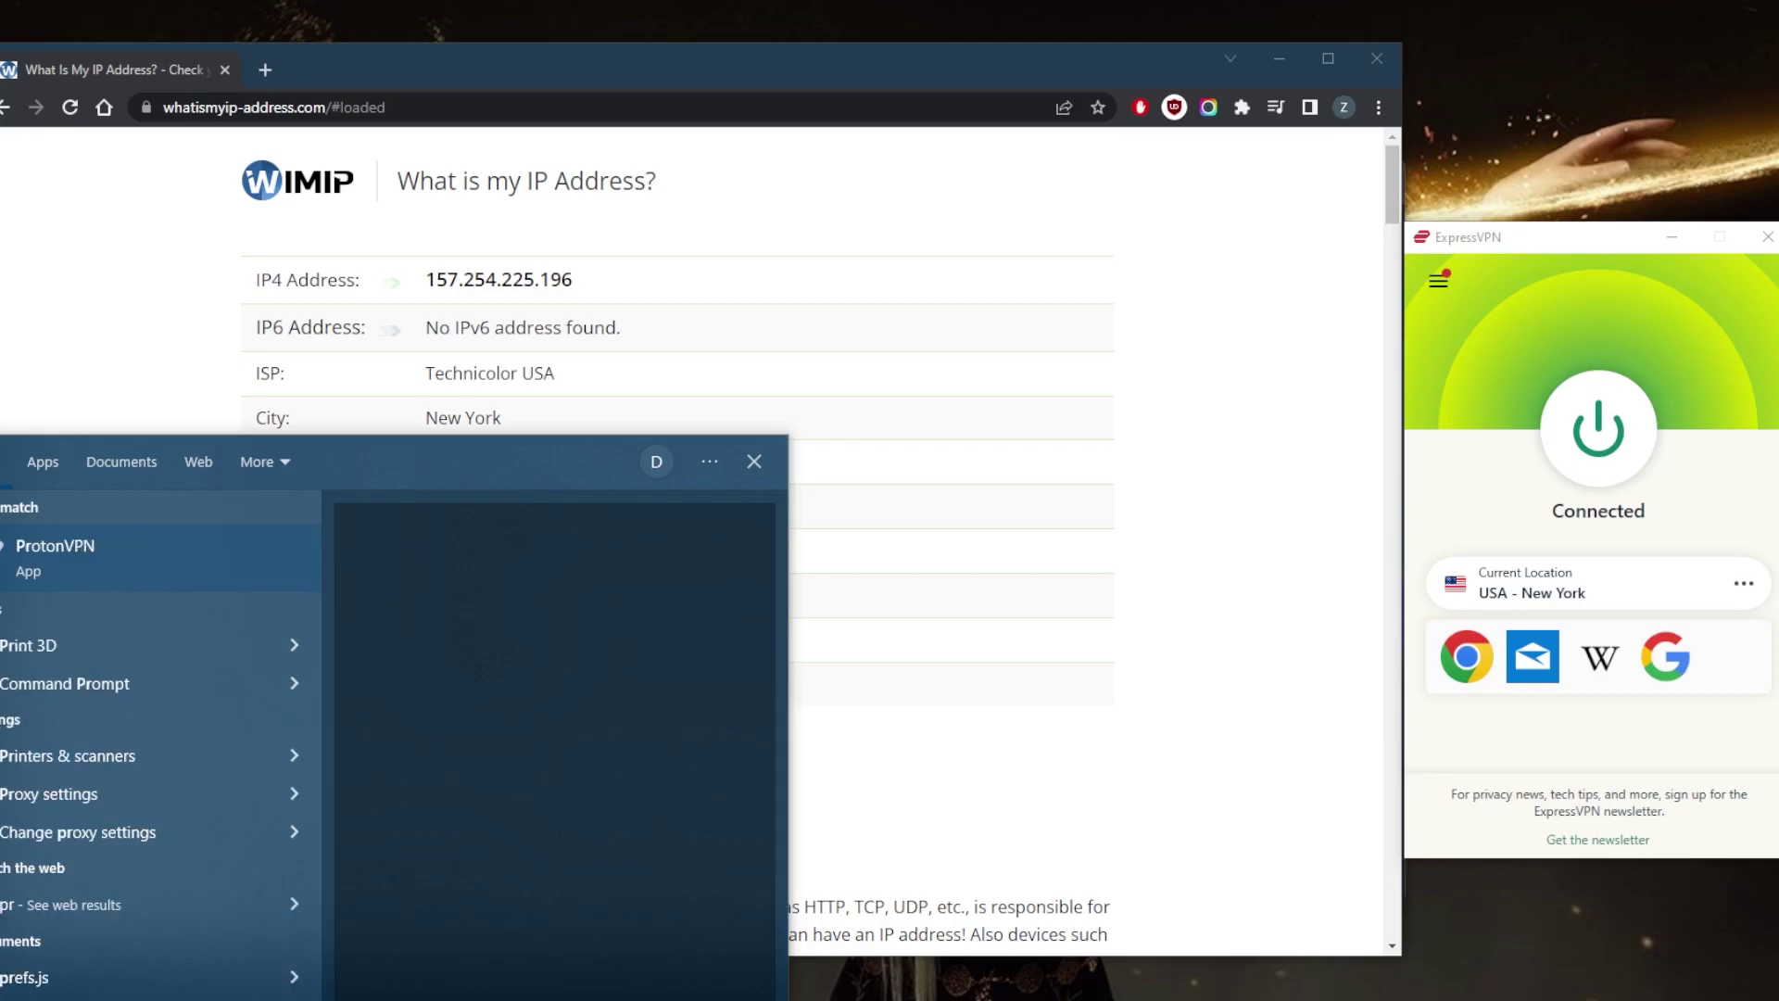
pyautogui.click(9, 746)
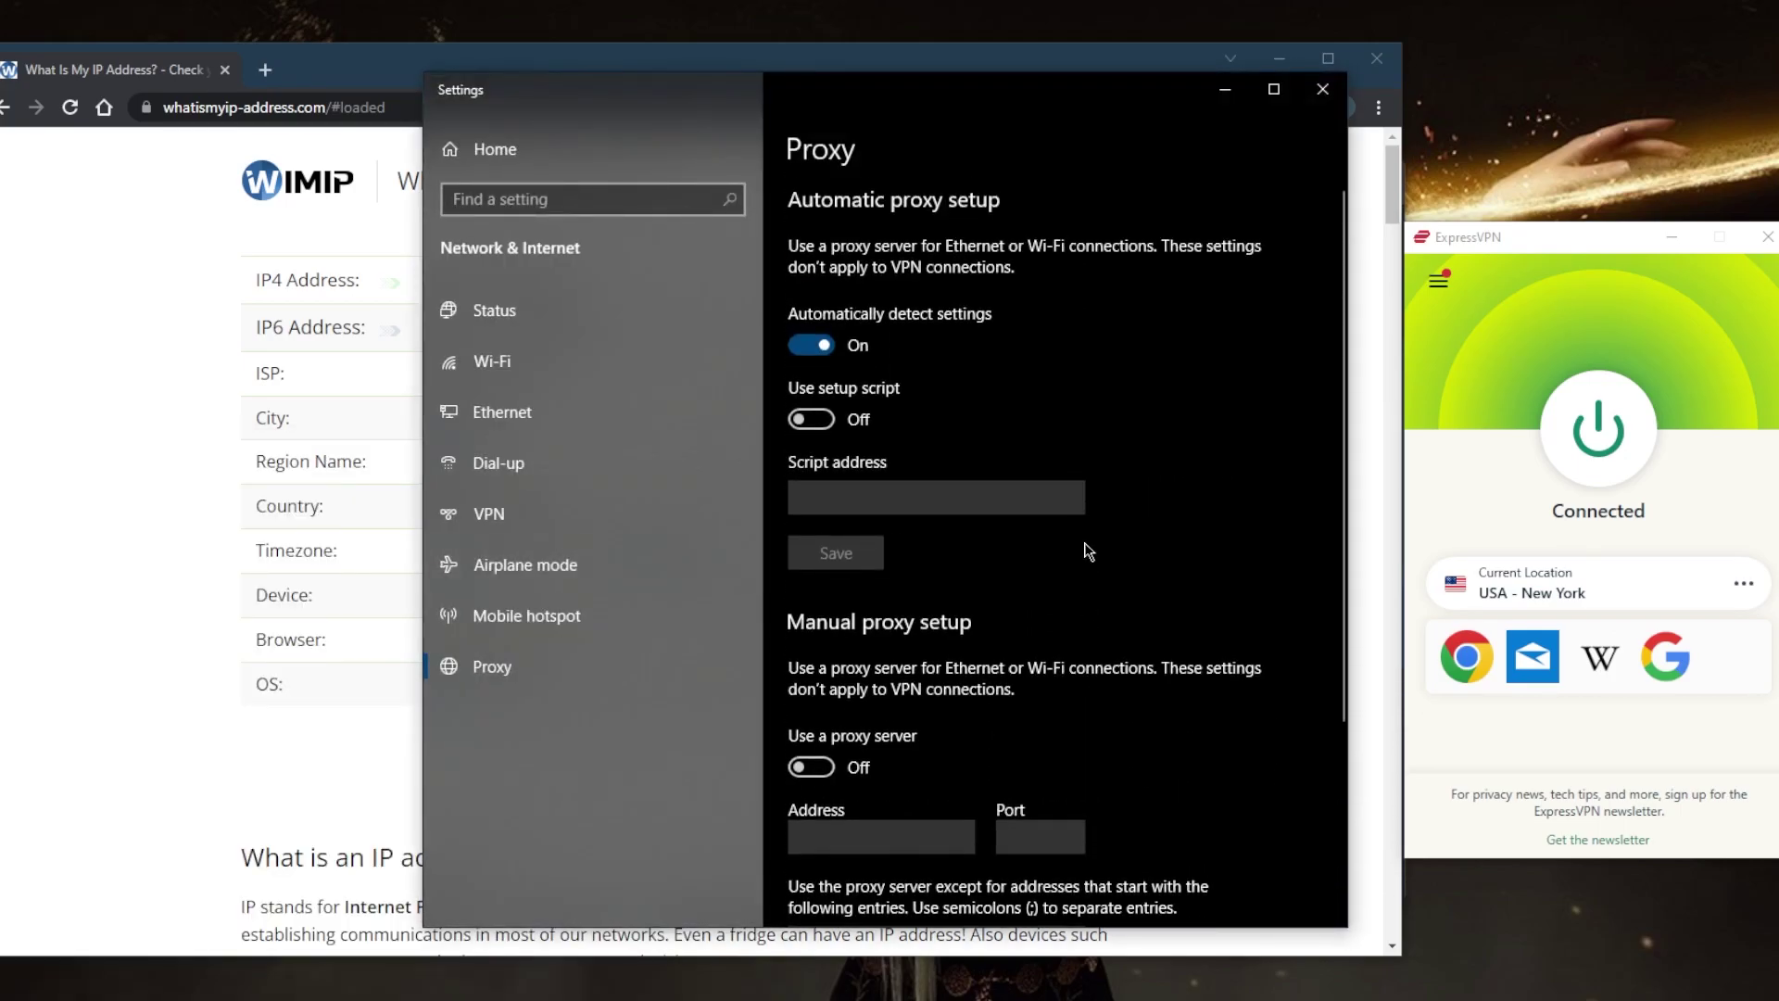
pyautogui.click(810, 461)
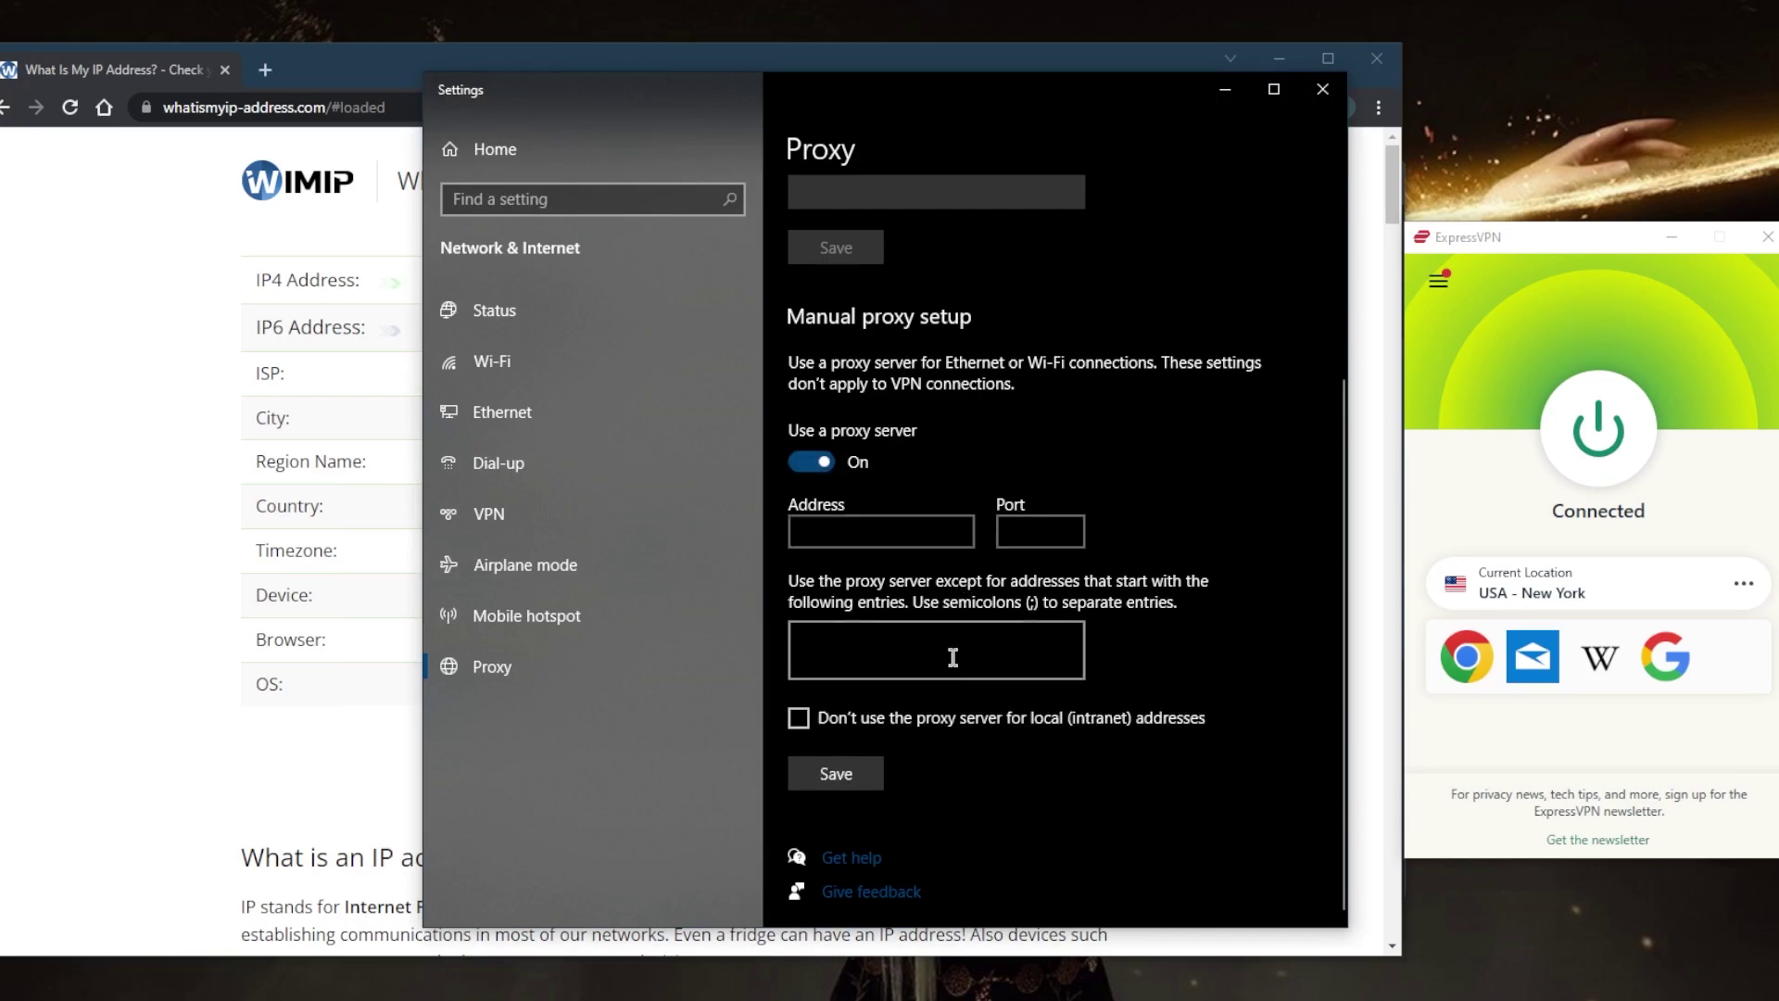
pyautogui.click(813, 462)
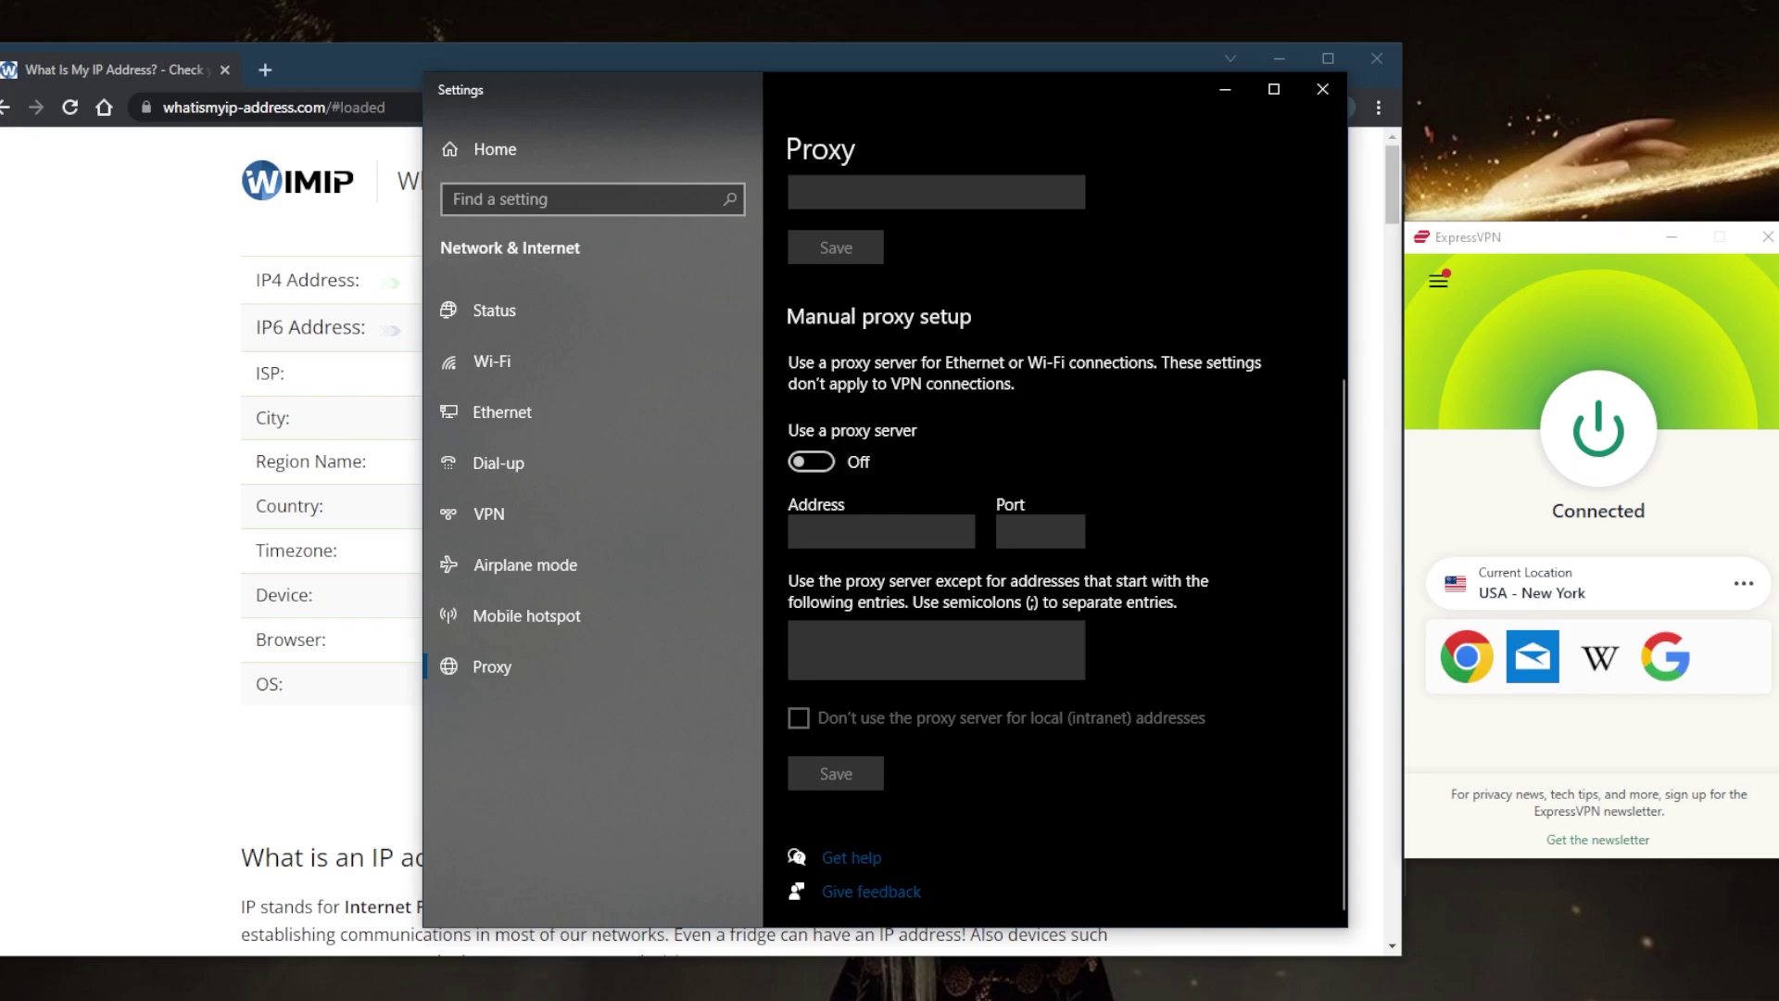
pyautogui.click(1322, 89)
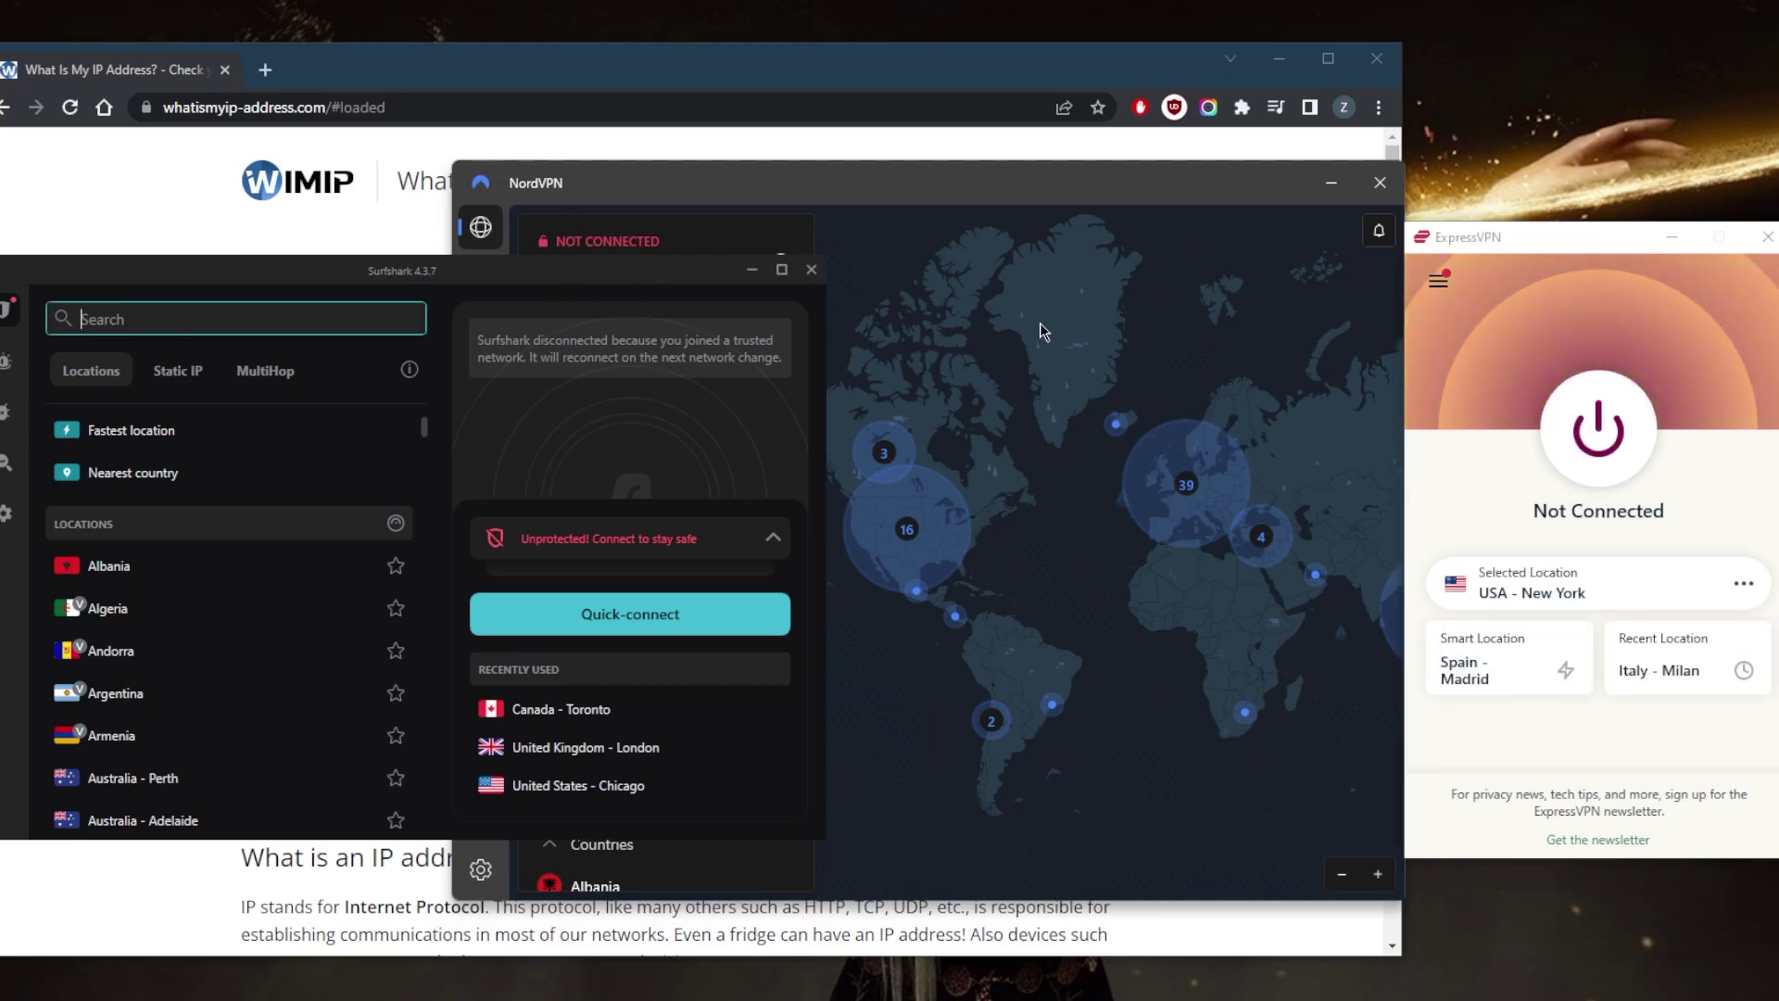
pyautogui.click(1098, 341)
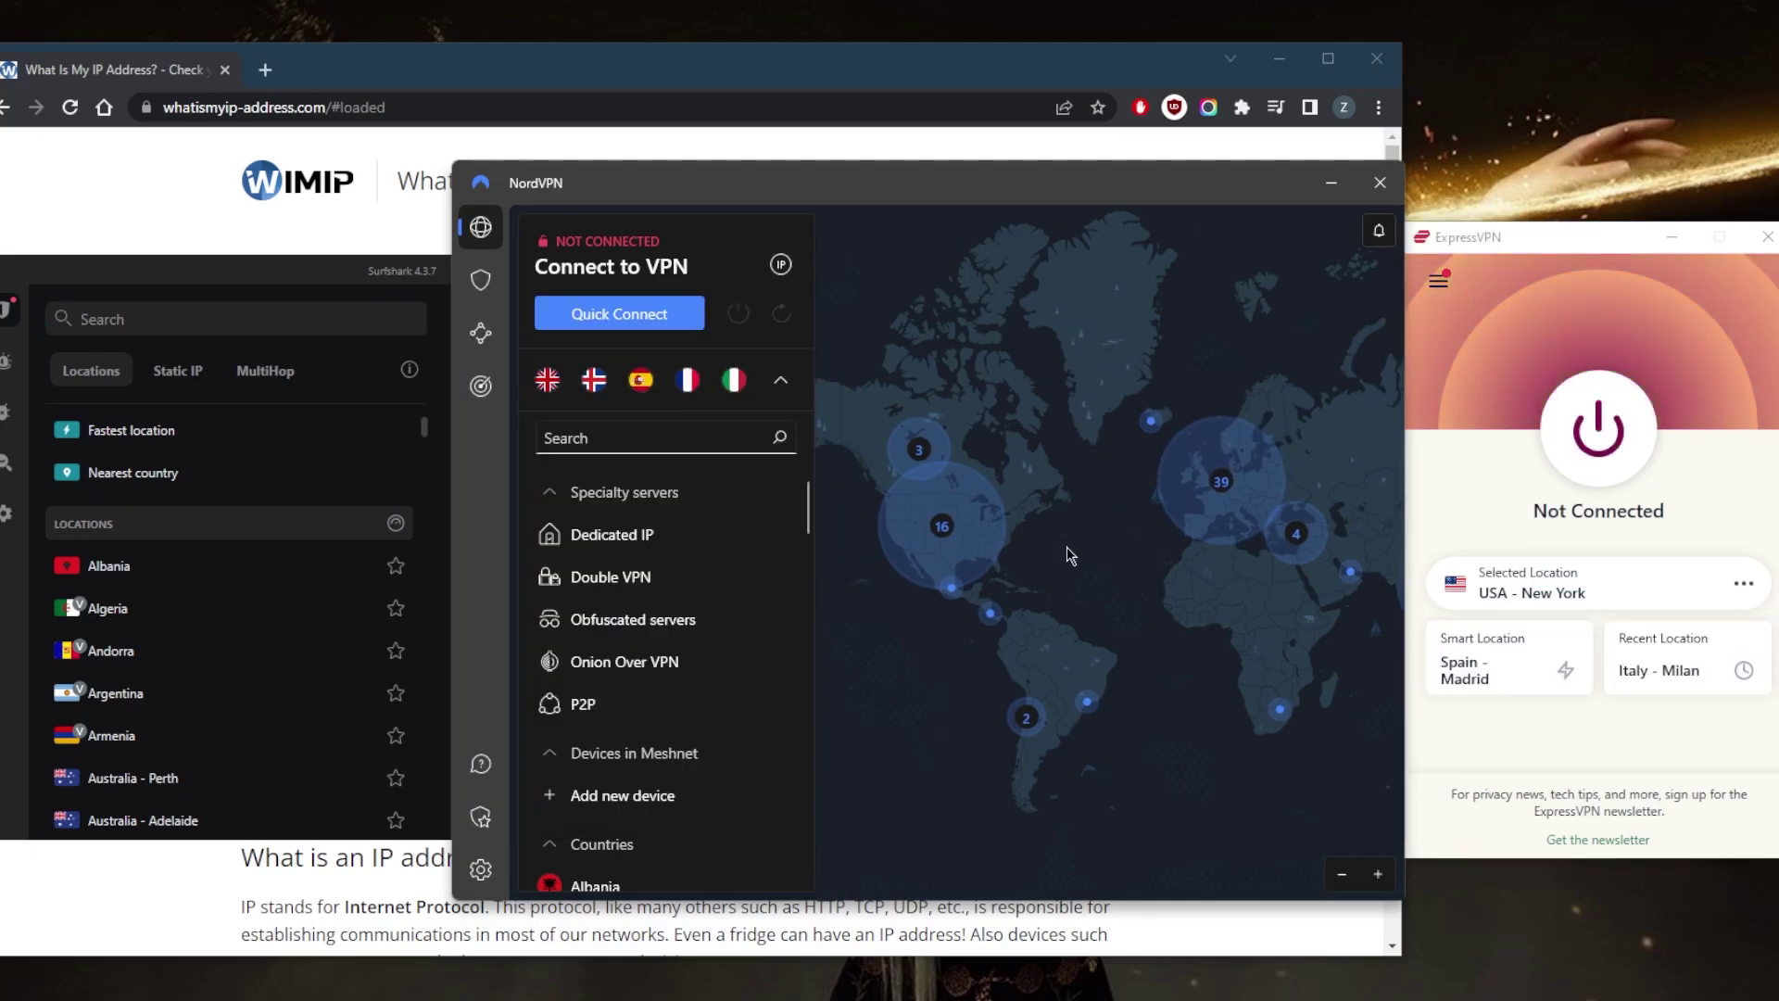
# - Zoom the NordVPN map into Europe and connect to the Ireland server
pyautogui.scroll(2, 1112, 570)
pyautogui.scroll(3, 1112, 569)
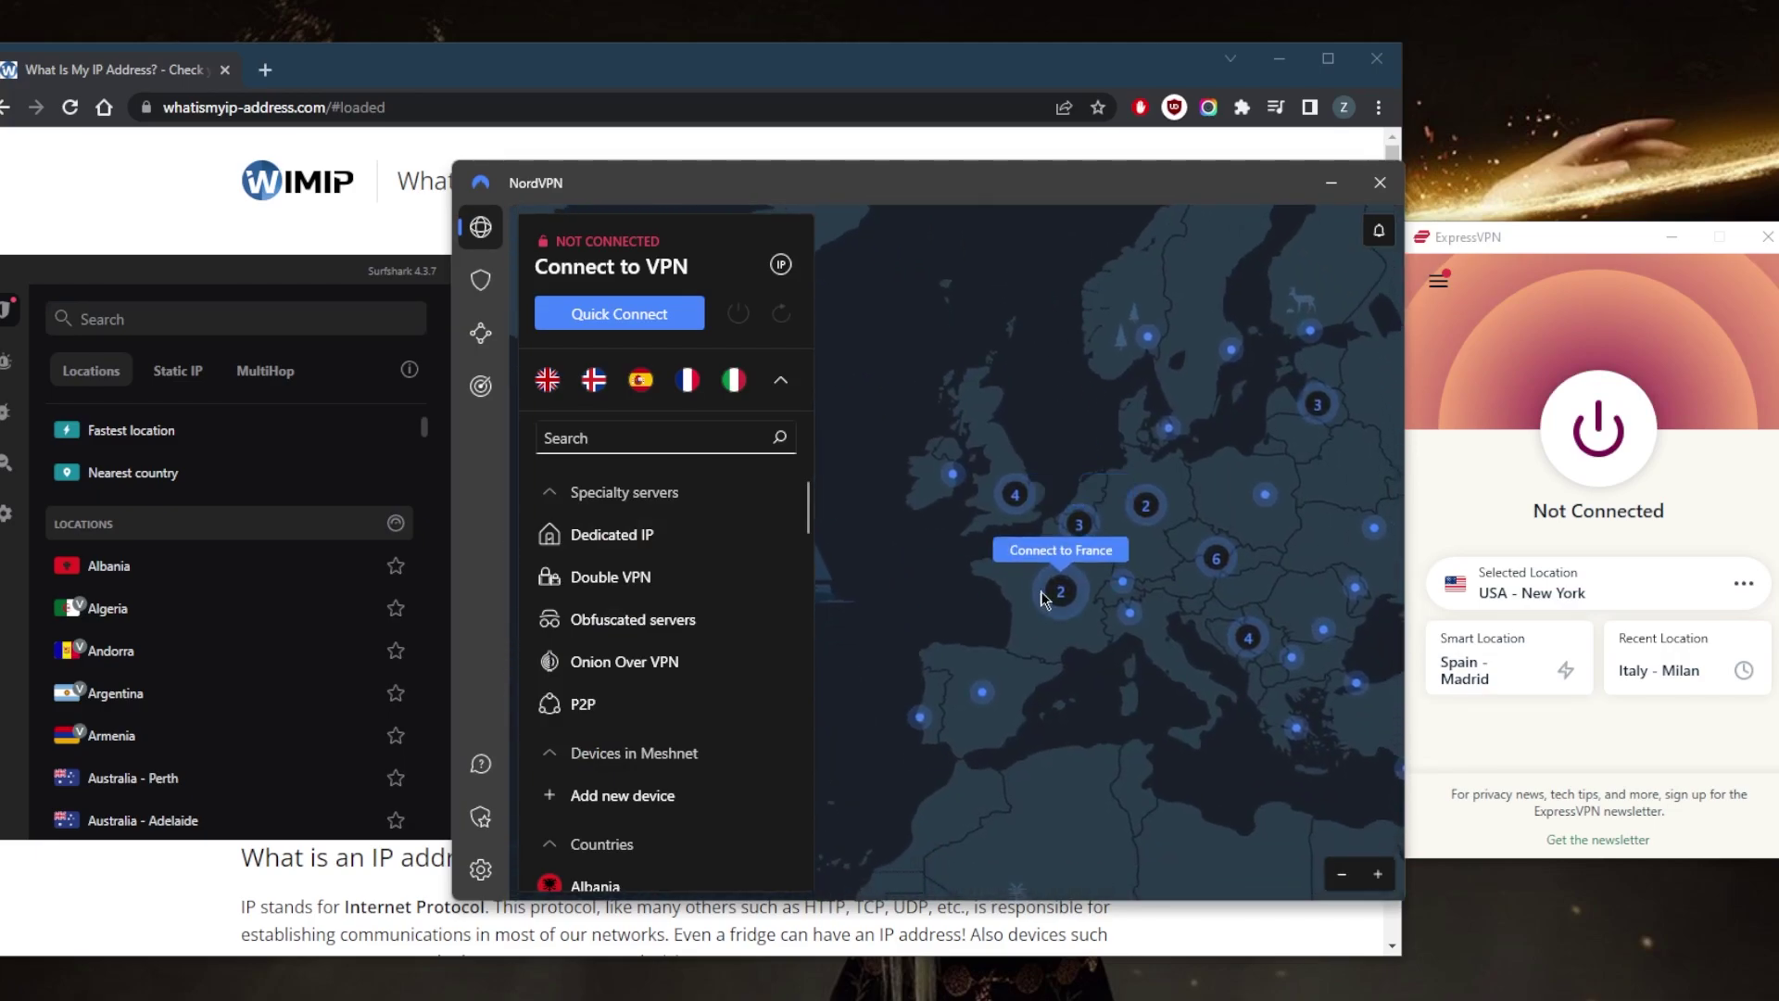
pyautogui.click(955, 475)
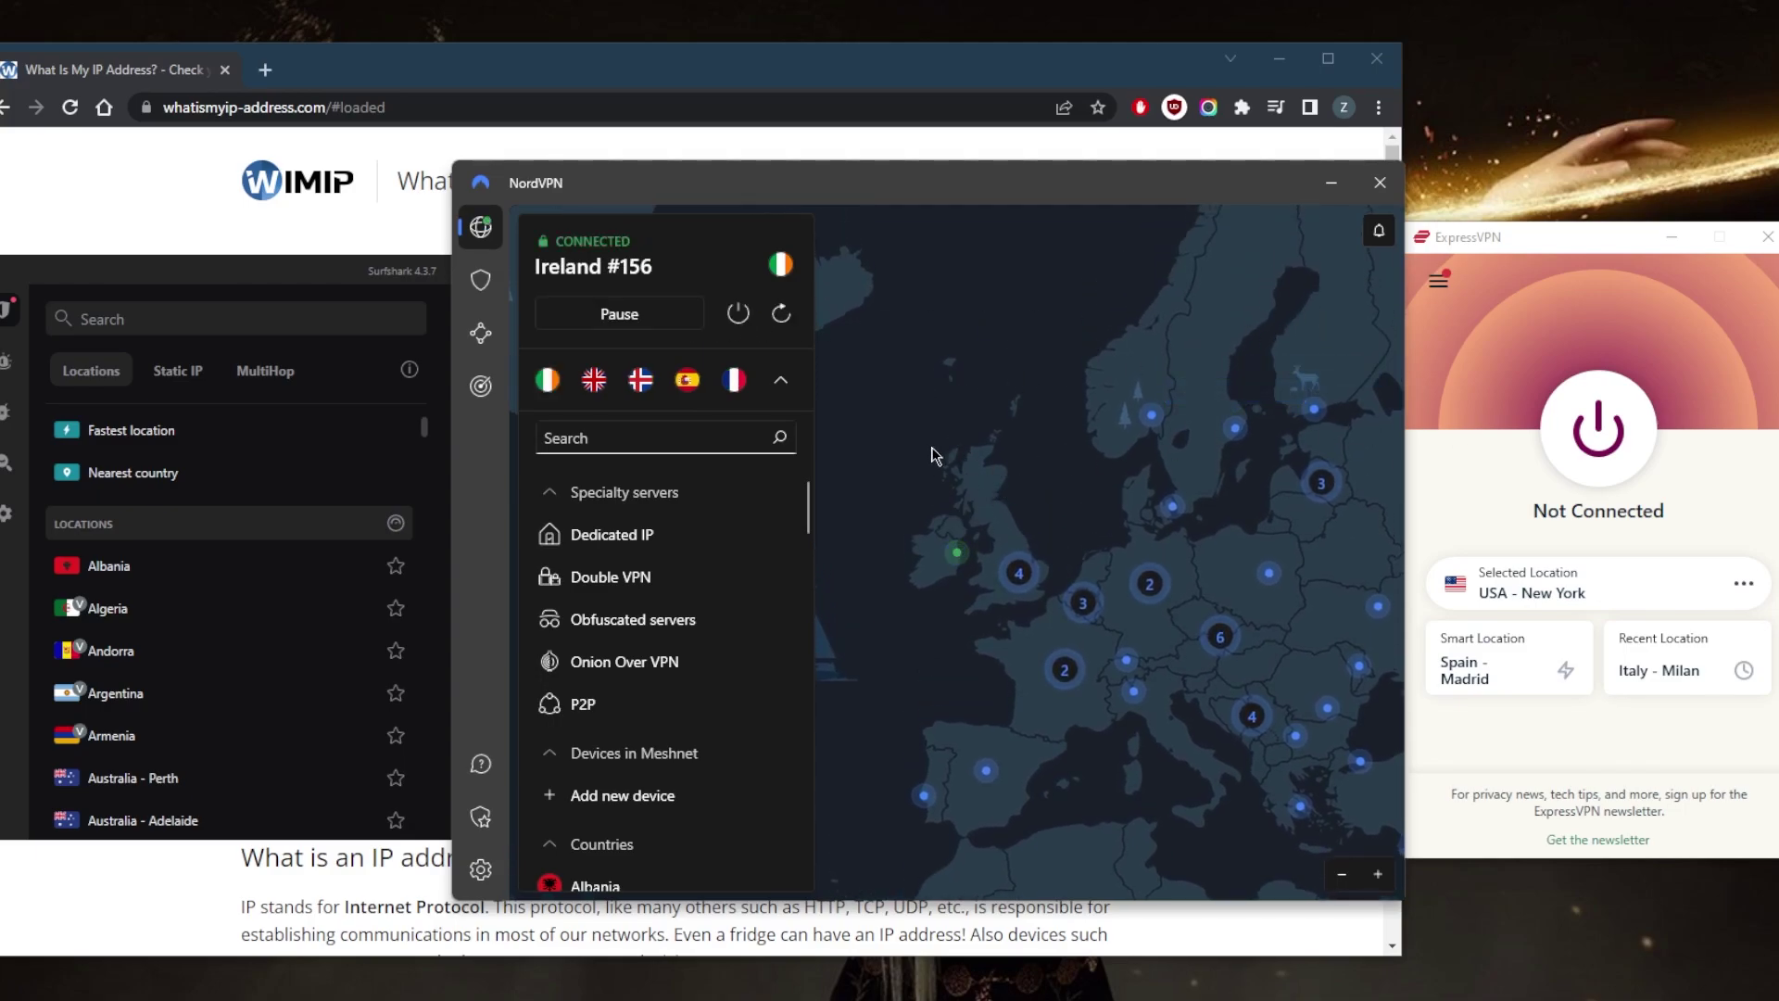
pyautogui.scroll(-4, 937, 450)
pyautogui.moveTo(1058, 602); pyautogui.dragTo(1167, 621)
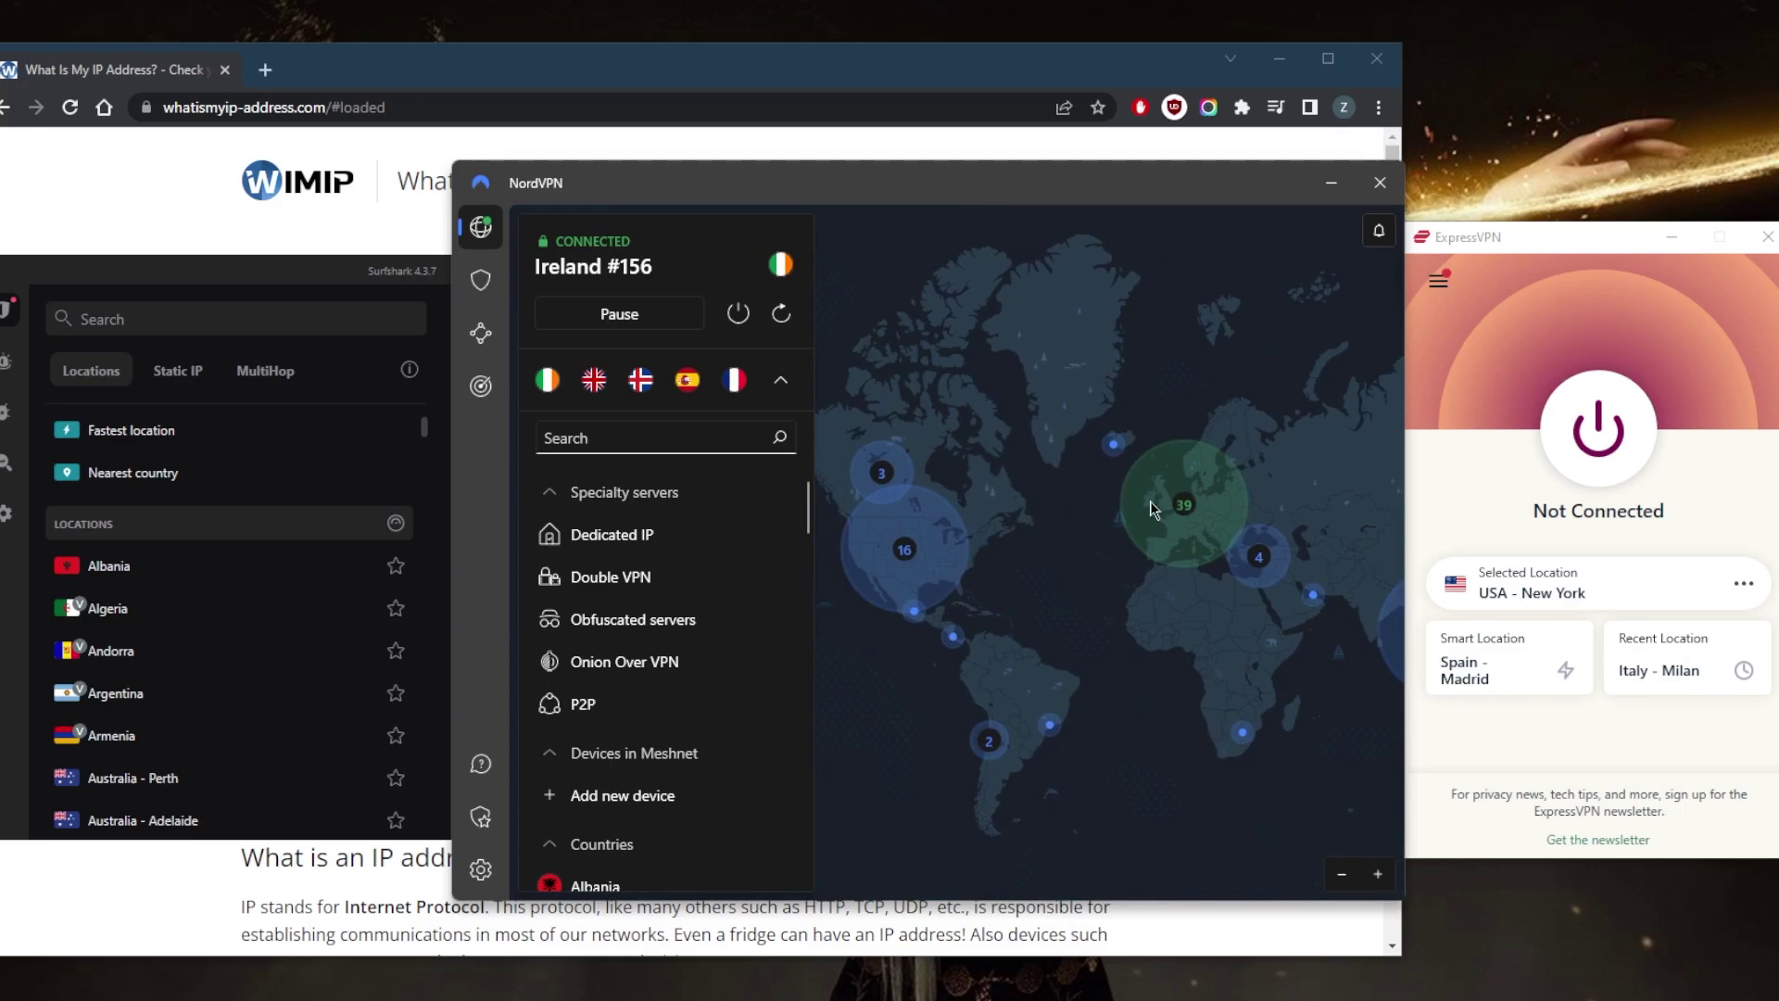
# - Reload the Chrome IP lookup page to confirm 194.32.235.51 in Dublin, Ireland
pyautogui.click(825, 75)
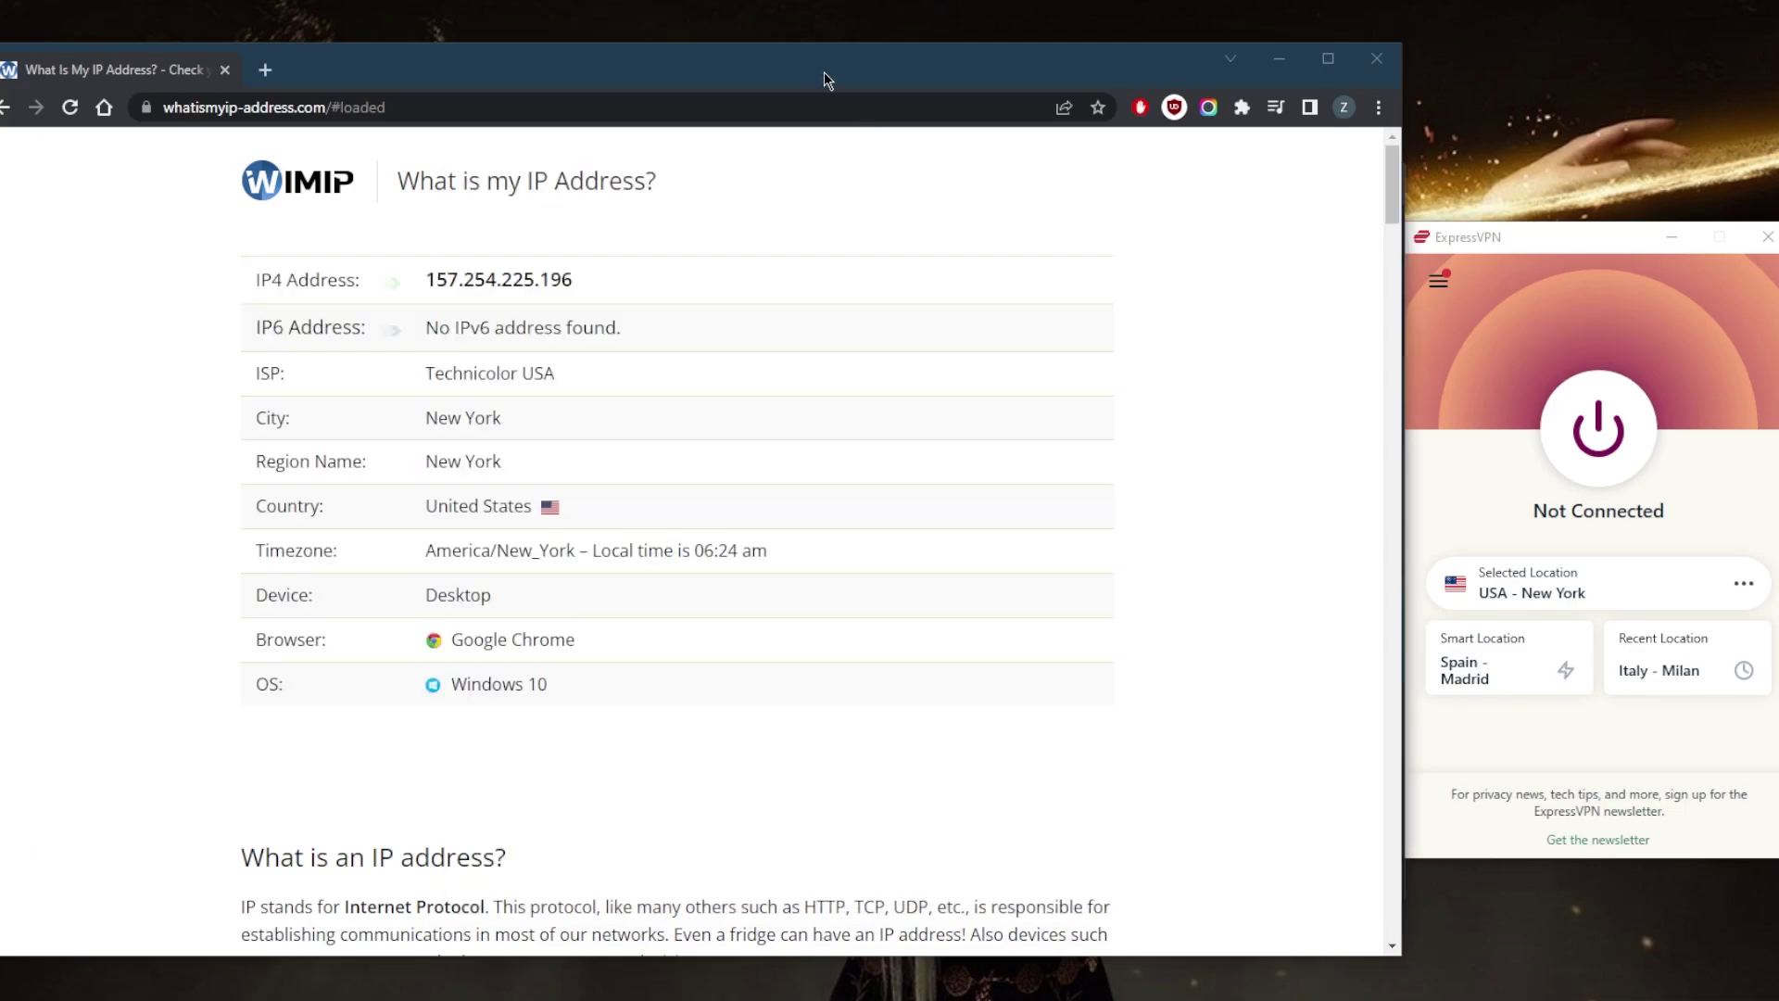
pyautogui.click(78, 107)
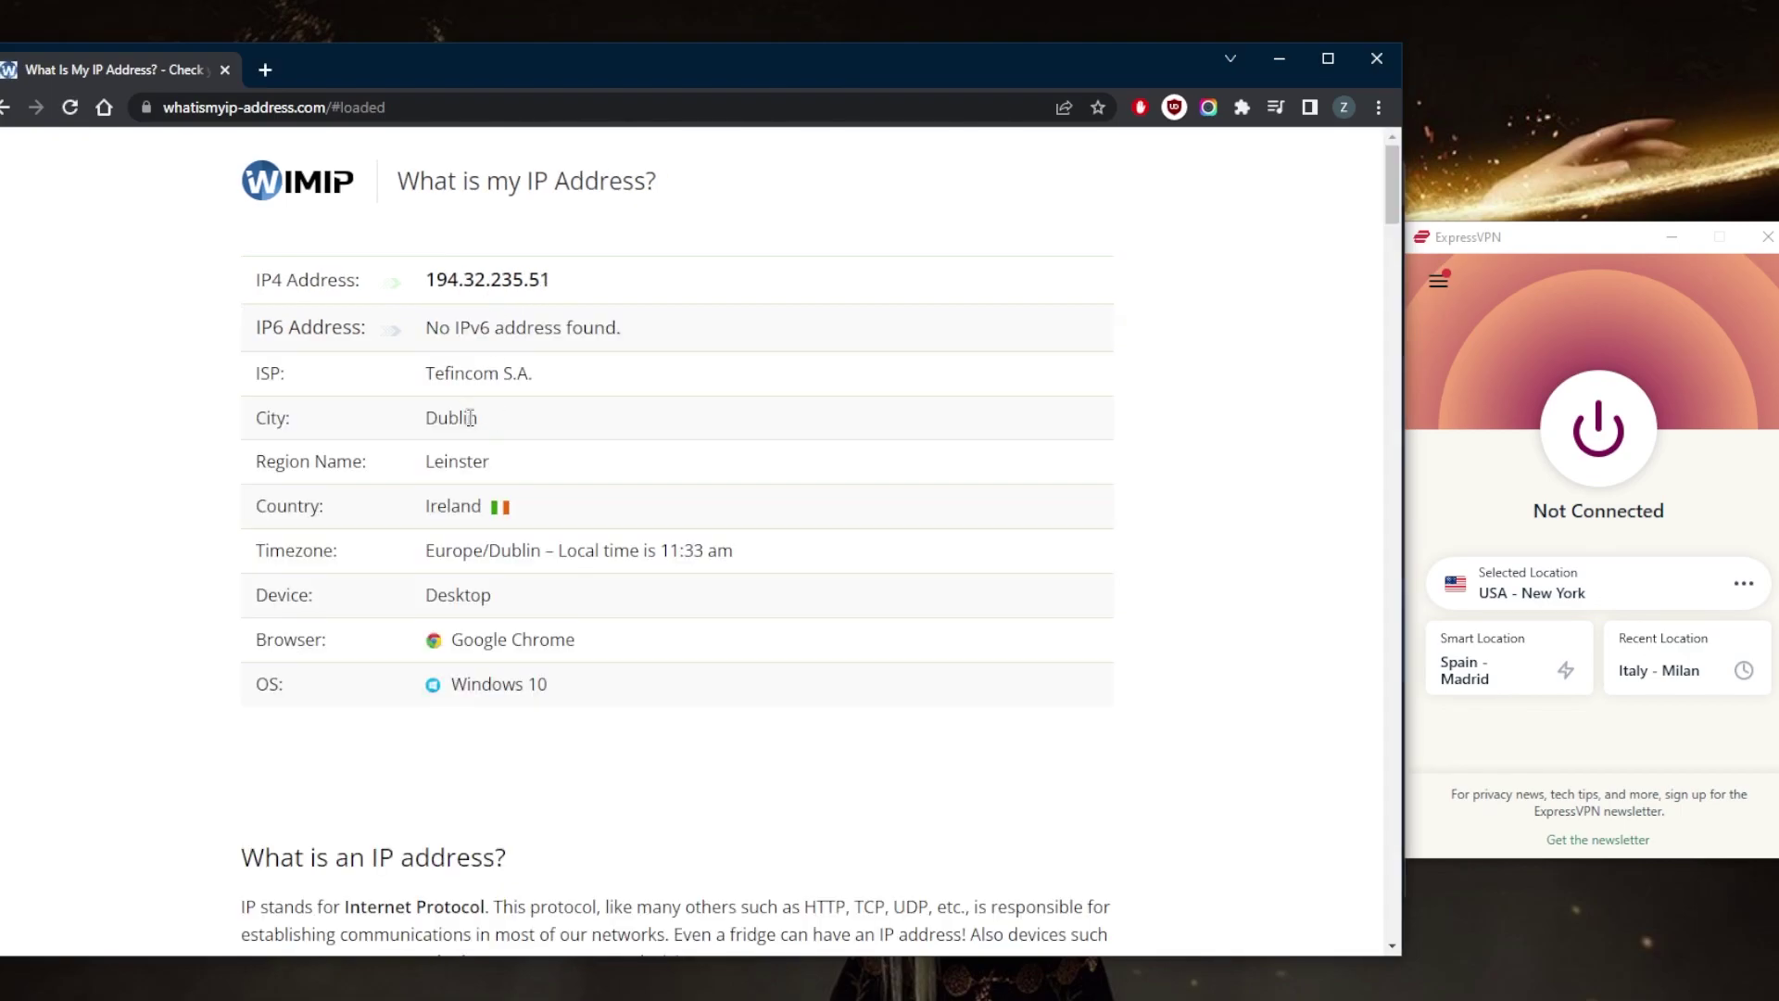
pyautogui.hotkey('alt', 'Tab')
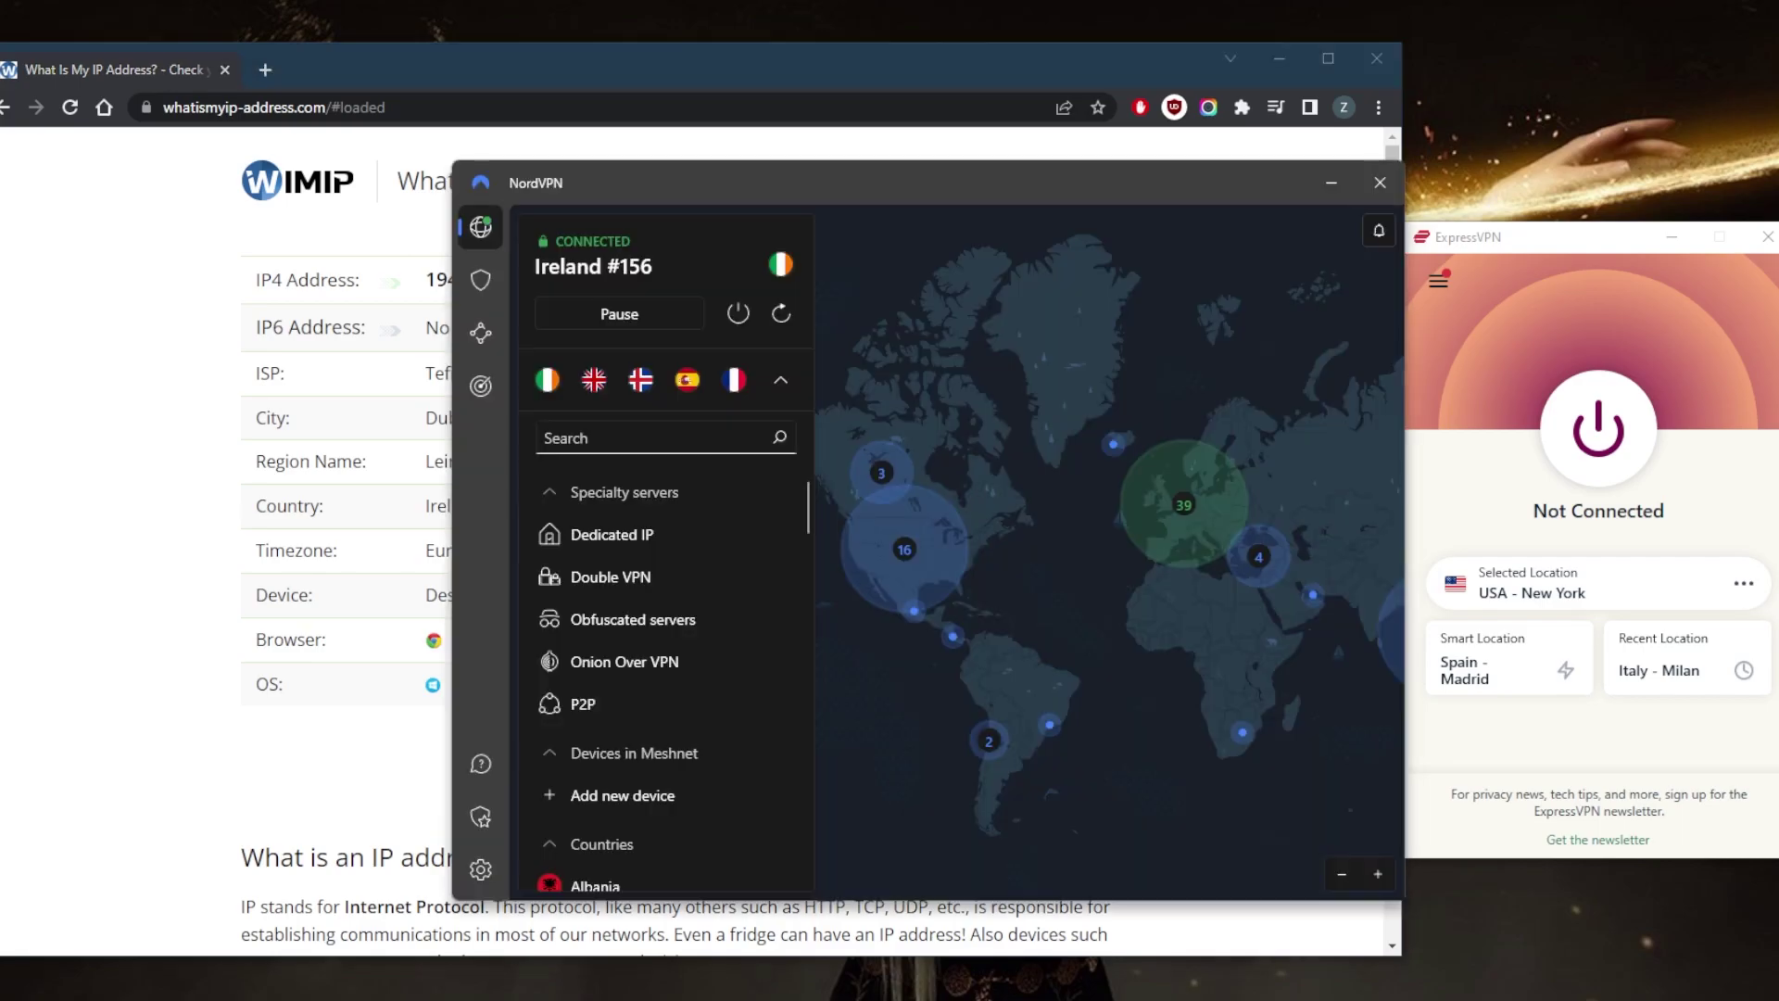
pyautogui.hotkey('alt', 'Tab')
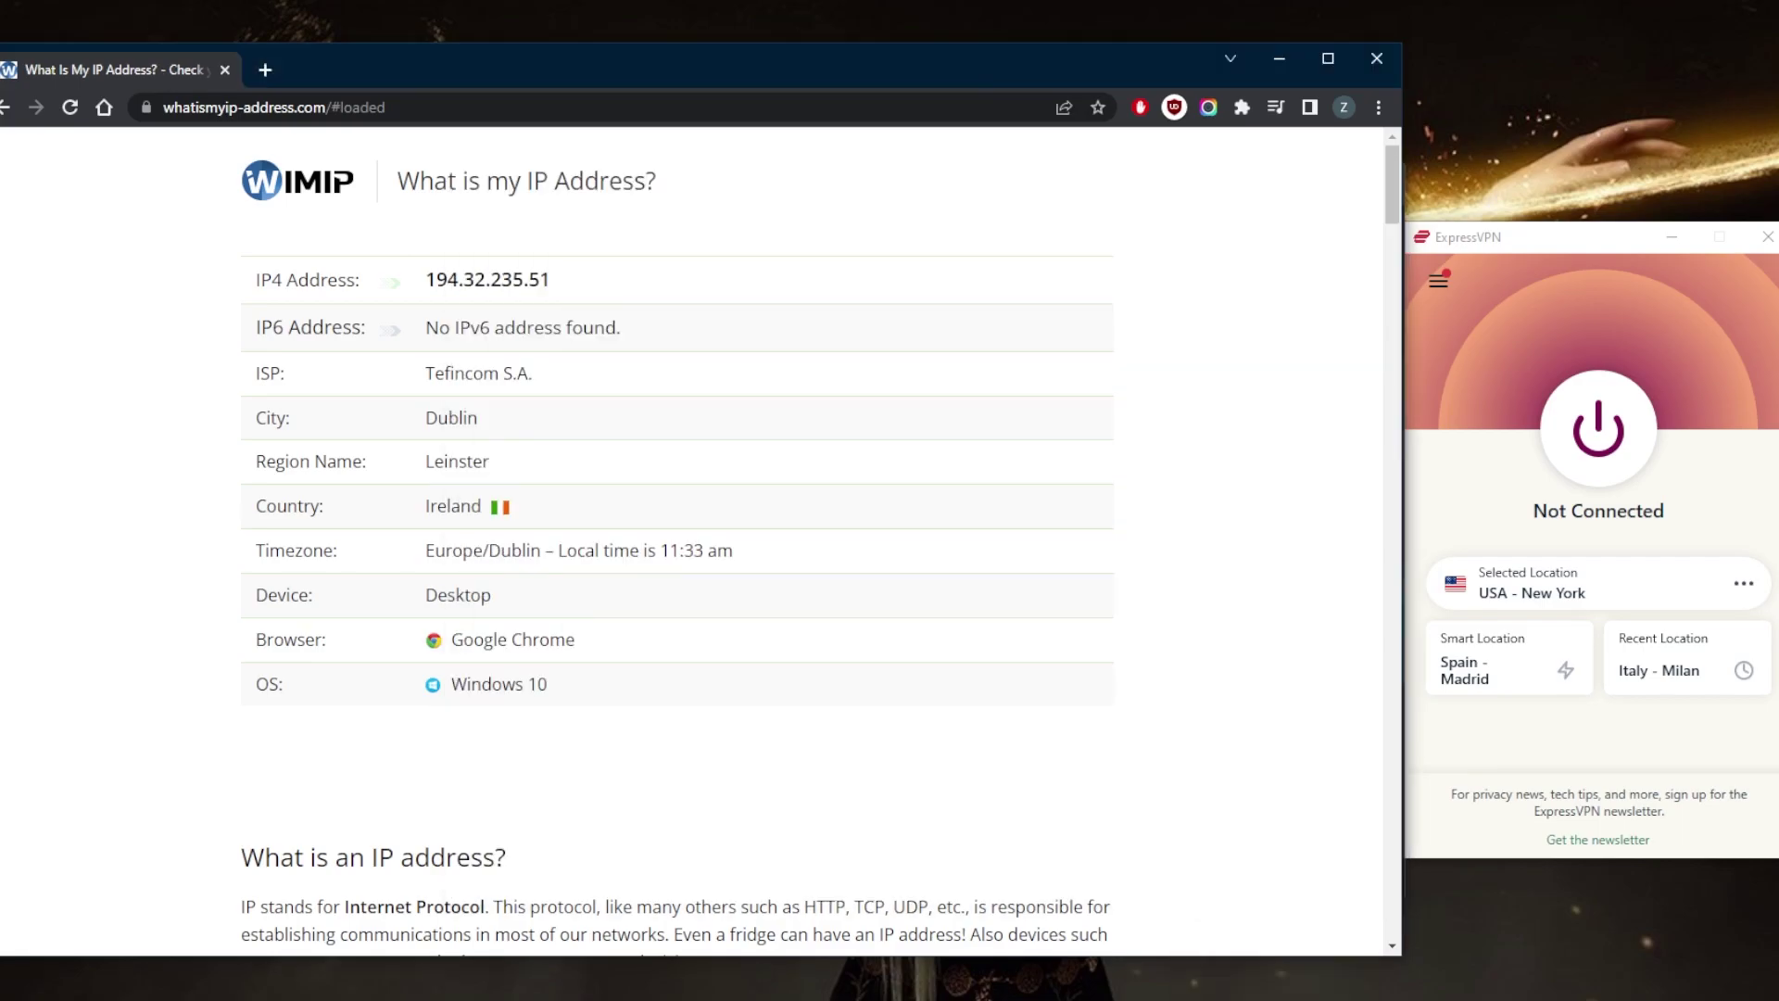
pyautogui.hotkey('alt', 'Tab')
pyautogui.hotkey('alt', 'Tab')
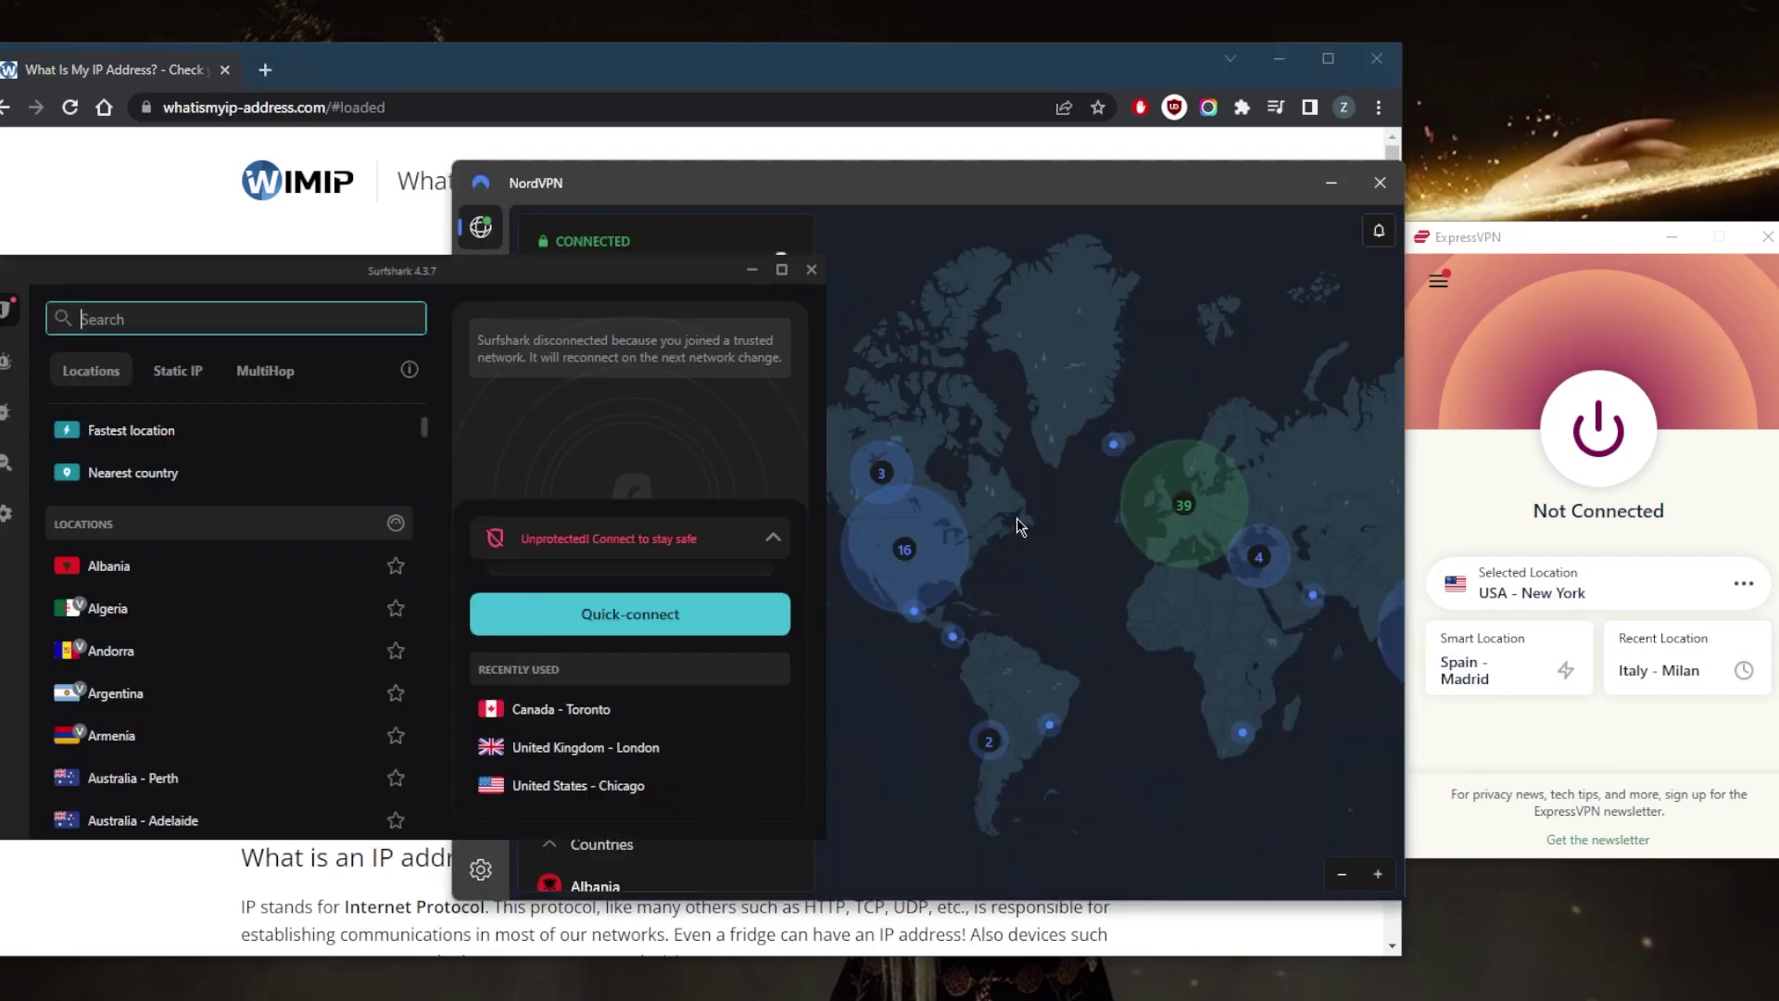
# - Pan the NordVPN map showing the active Ireland #156 connection
pyautogui.moveTo(1016, 519); pyautogui.dragTo(1059, 443)
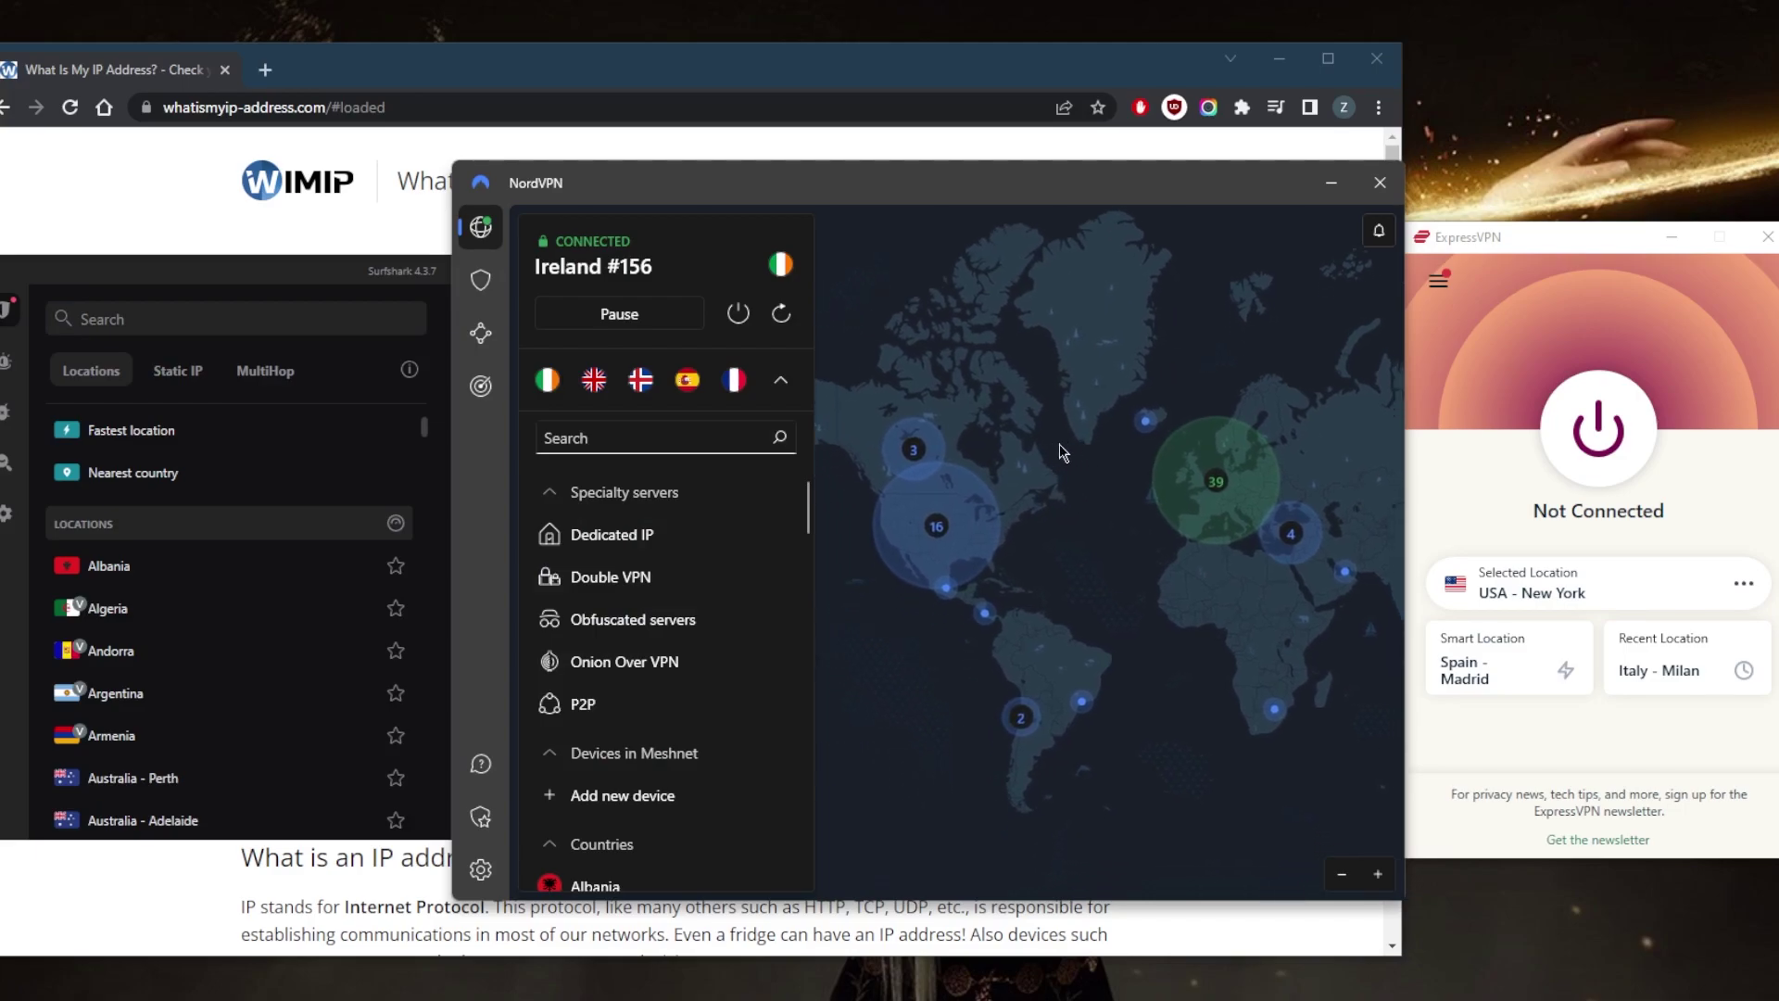